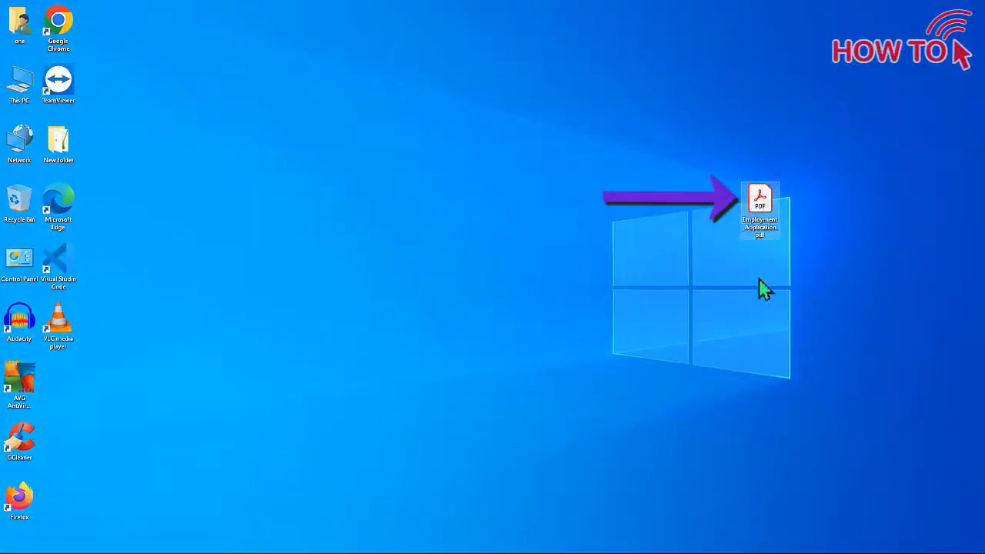
Open Employment_Application.pdf in Acrobat Reader, fit one full page, and scroll through both pages
right_click(757, 206)
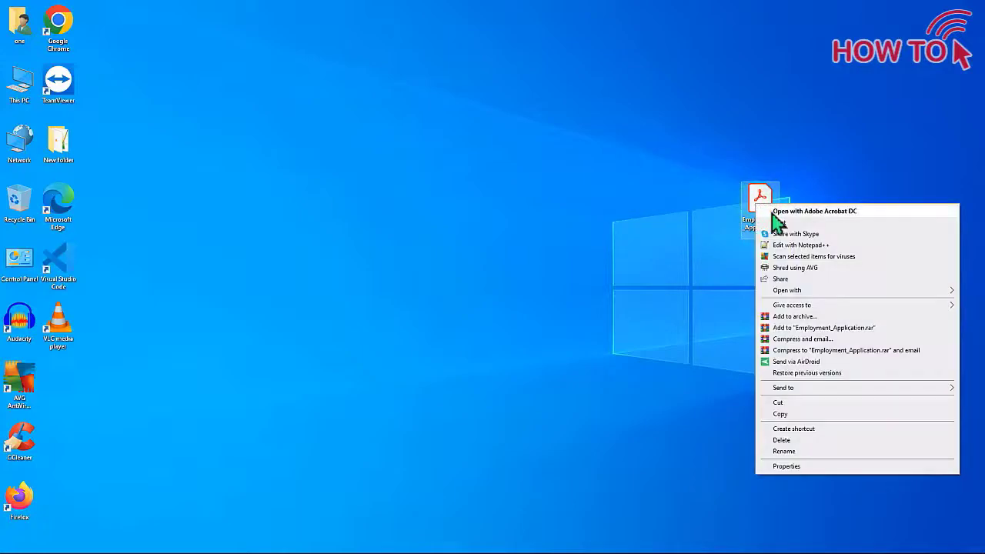
left_click(774, 213)
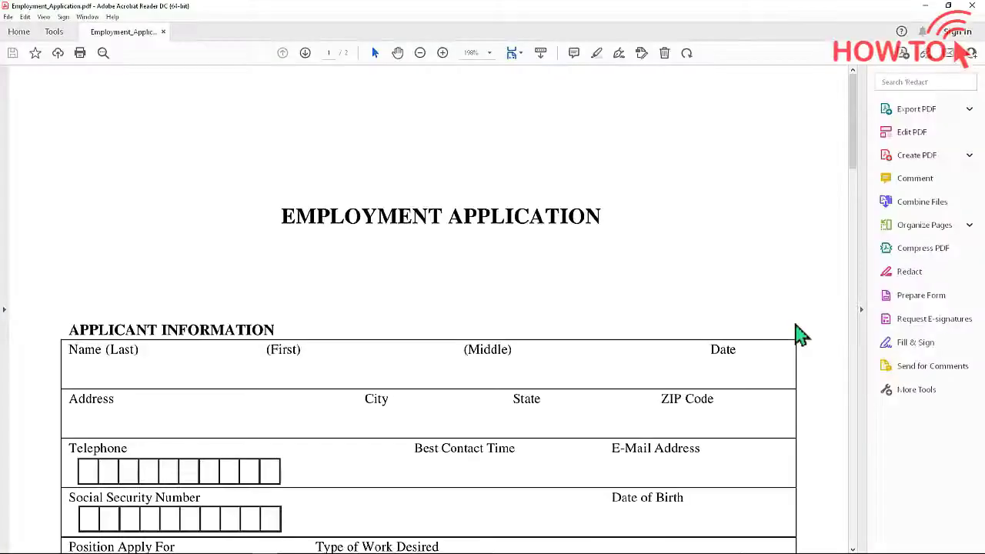
left_click(512, 53)
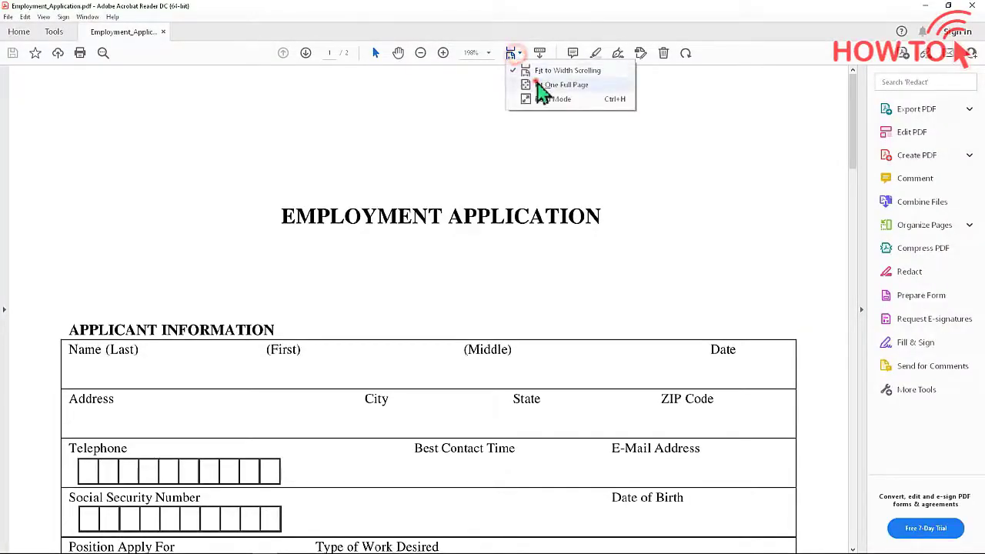
left_click(536, 80)
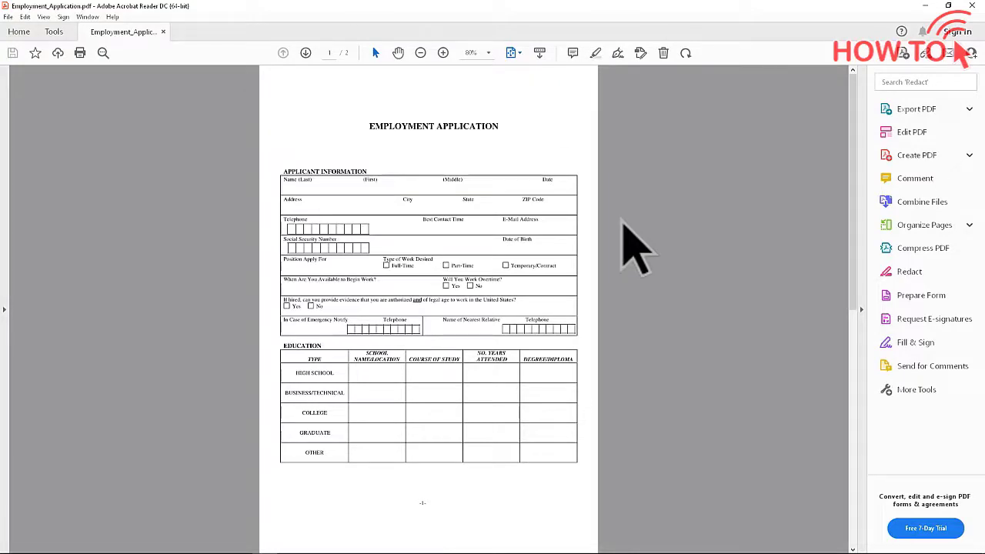
scroll(632, 246, "down", 1)
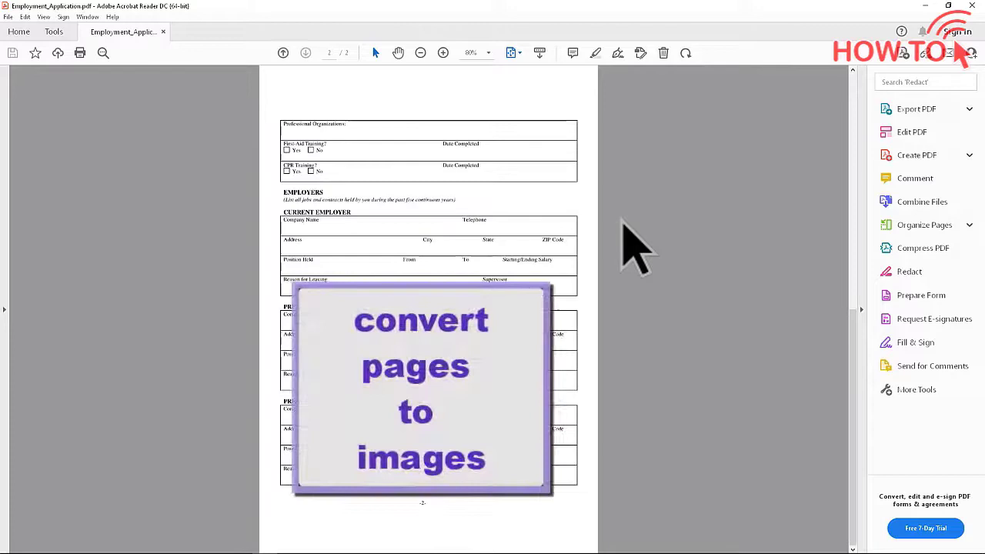
scroll(631, 247, "up", 1)
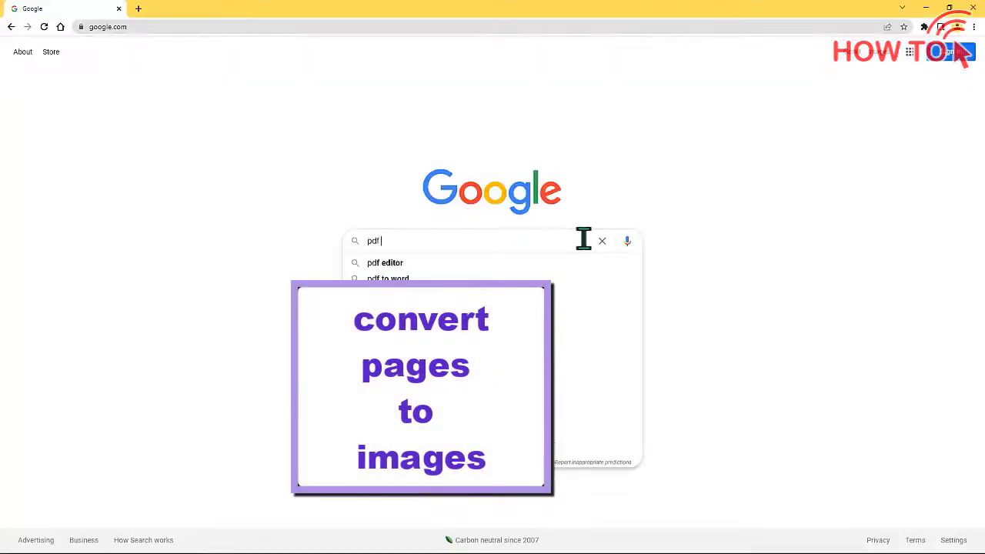
Search 'pdf to png' and convert Employment_Application.pdf on pdf2png.com, downloading the zip
type("to p")
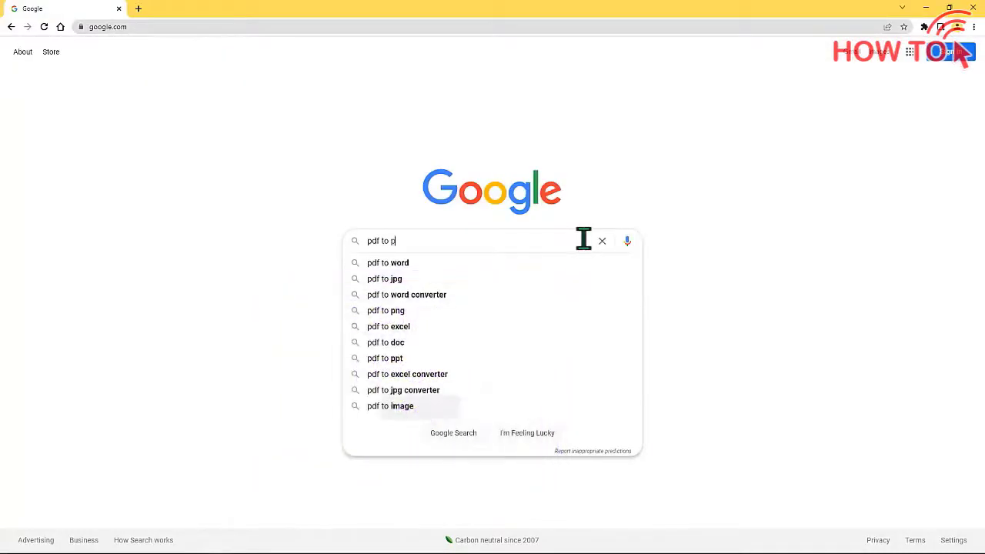
type("ng")
key("Return")
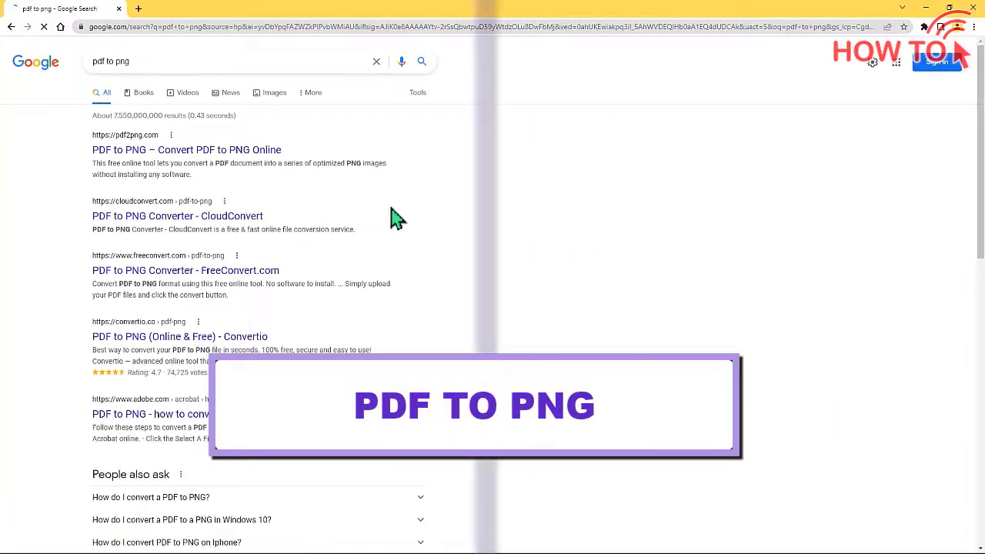
left_click(219, 151)
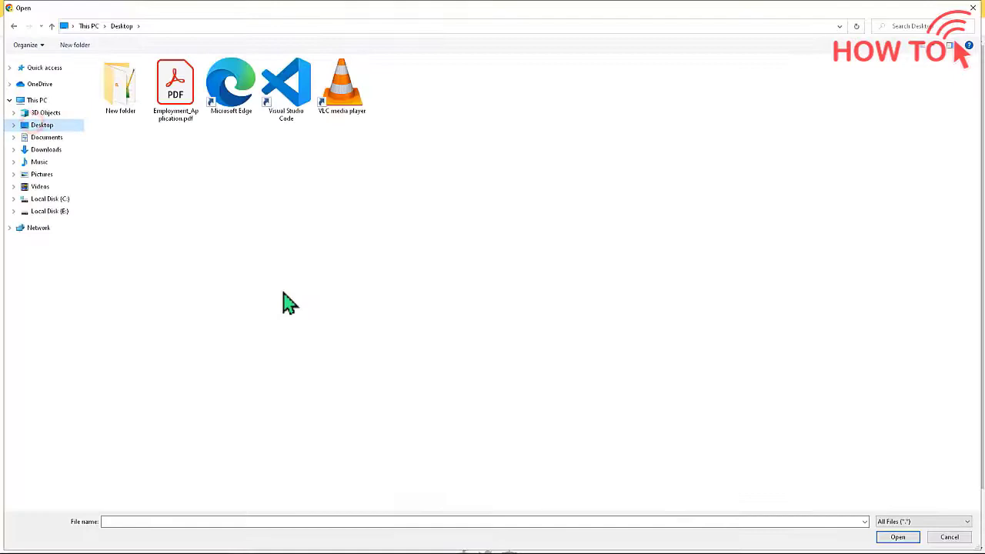
left_click(175, 85)
left_click(897, 536)
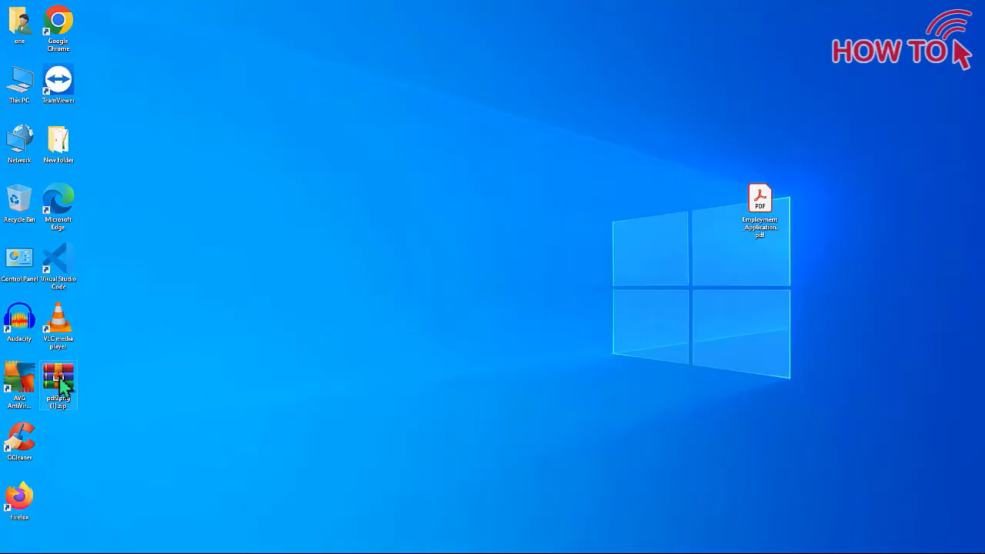
Extract the Employment_Application folder from pdf2png (1).zip to the Desktop and select it
key("Return")
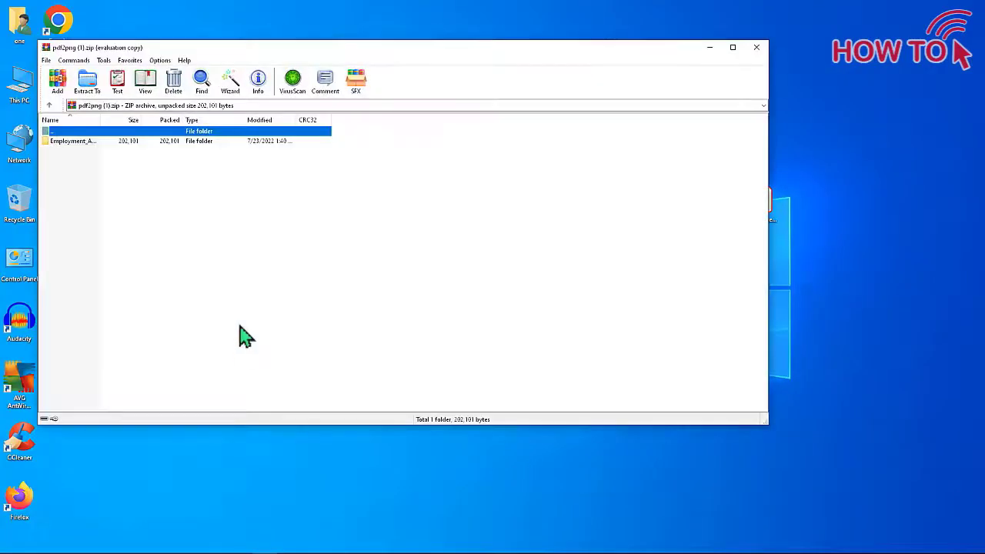
left_click(217, 152)
left_click(227, 92)
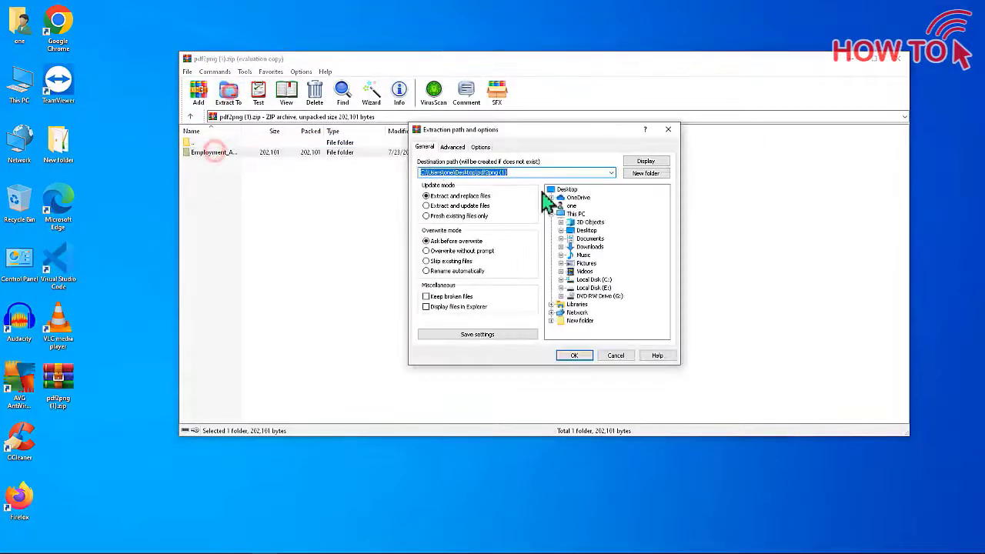
left_click(566, 190)
left_click(585, 355)
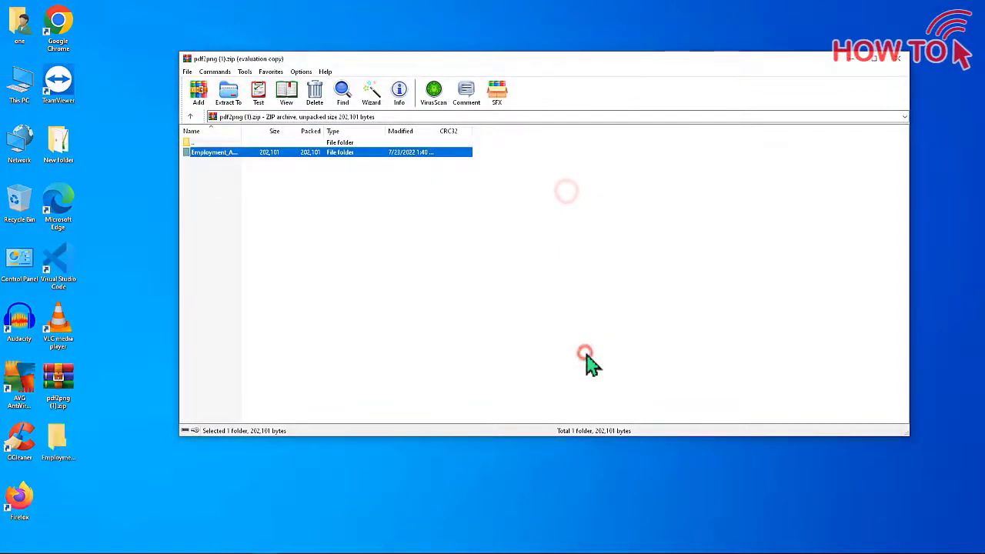
left_click(899, 59)
left_click(65, 437)
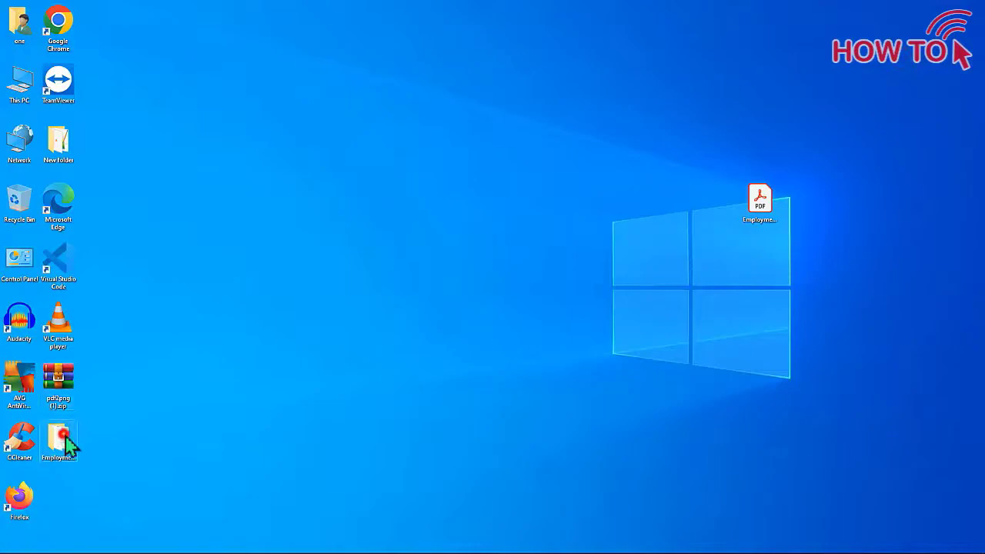
Open the extracted folder, then switch slide 1 to the Blank layout
double_click(65, 437)
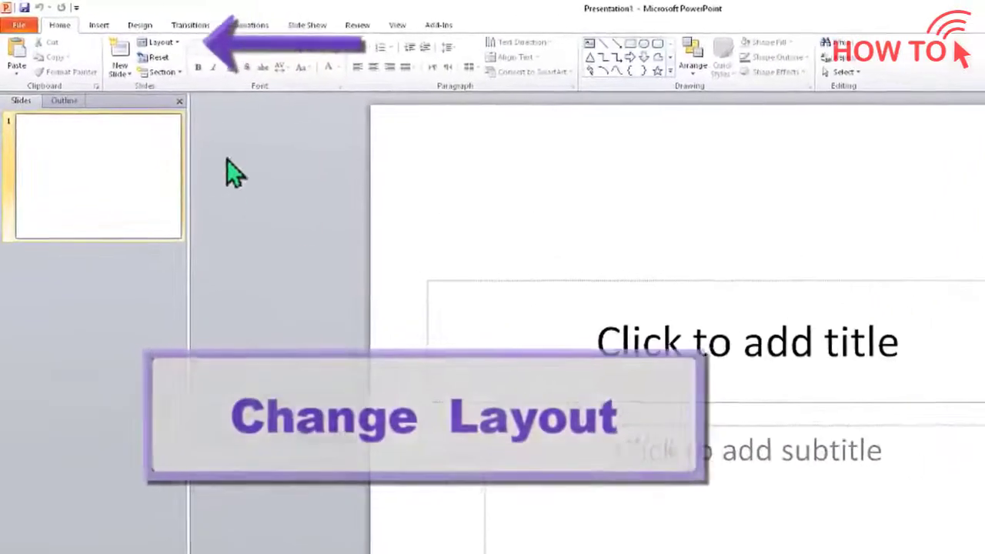
left_click(177, 45)
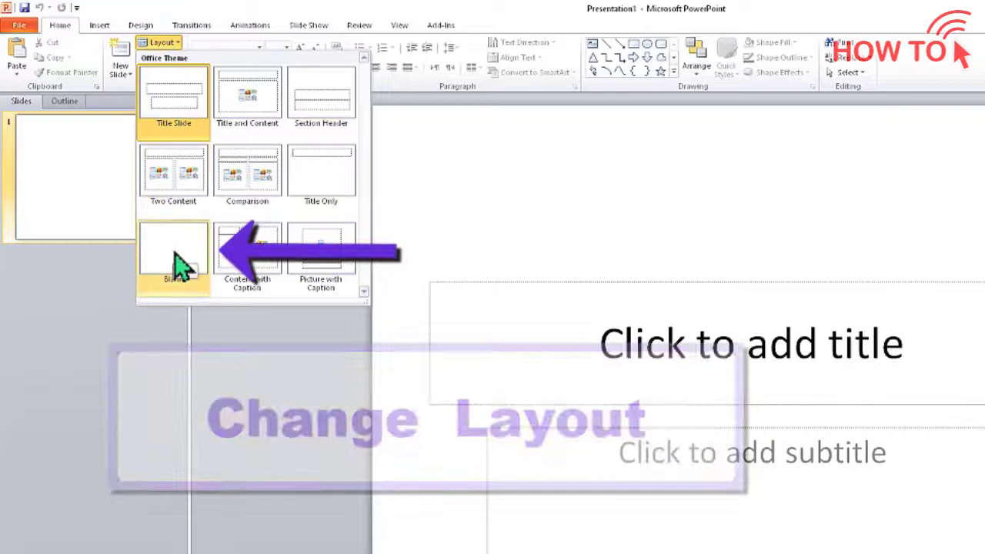
left_click(175, 265)
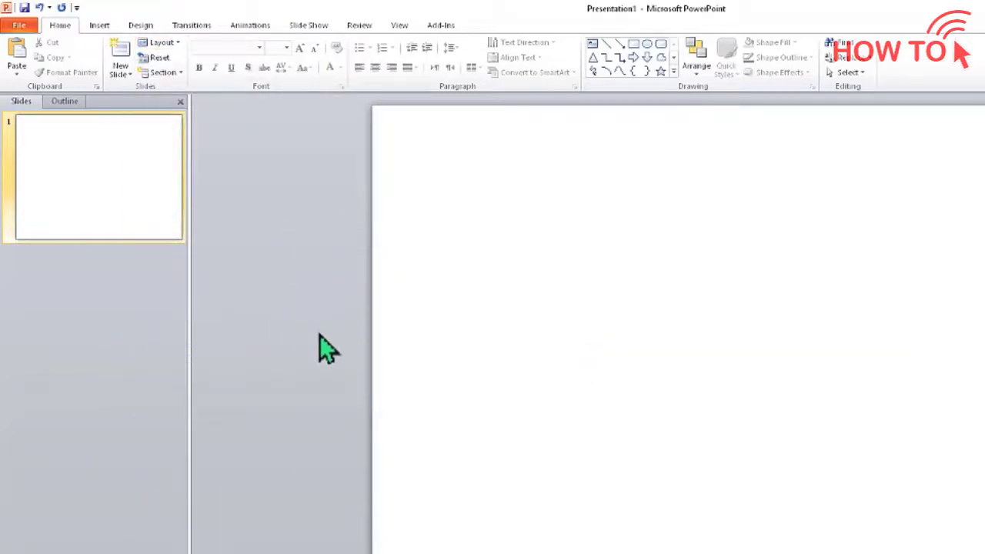
Set the slide size to A4 Paper (210x297 mm) and the orientation to Portrait
left_click(148, 30)
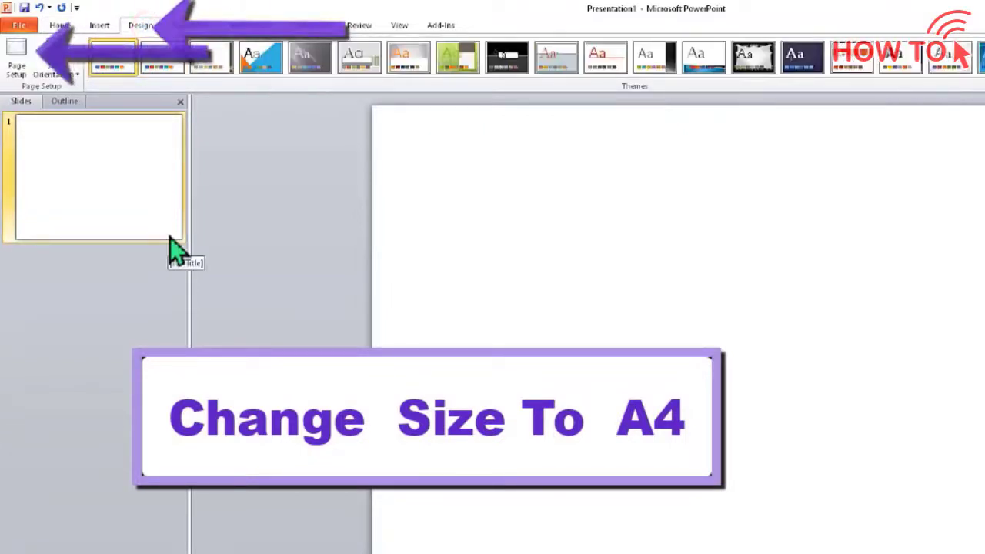
left_click(28, 65)
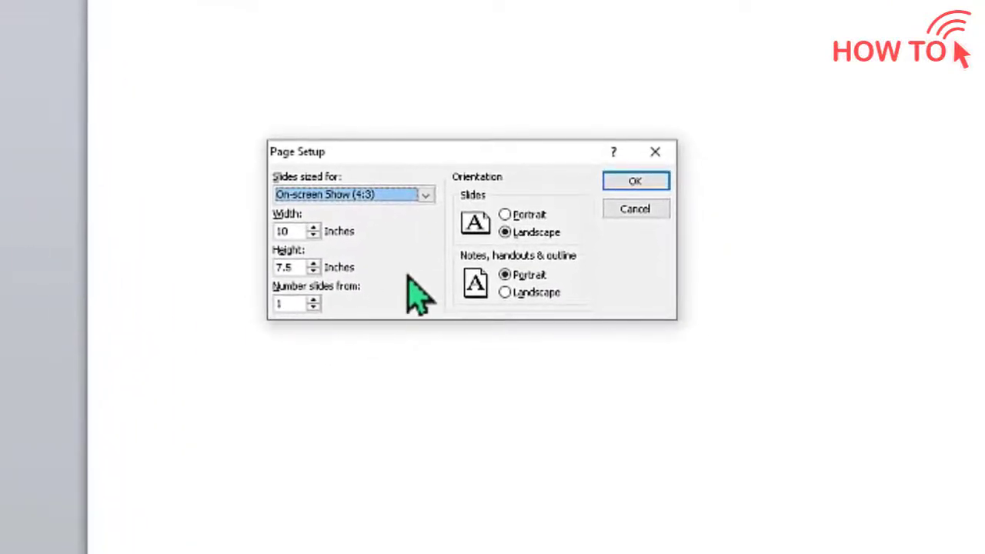
left_click(425, 195)
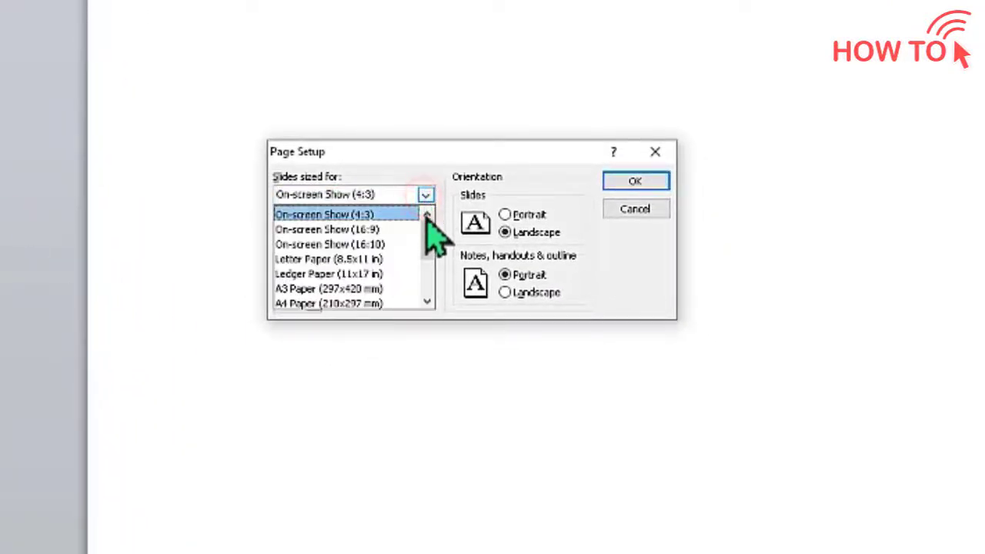
left_click(427, 301)
left_click(427, 301)
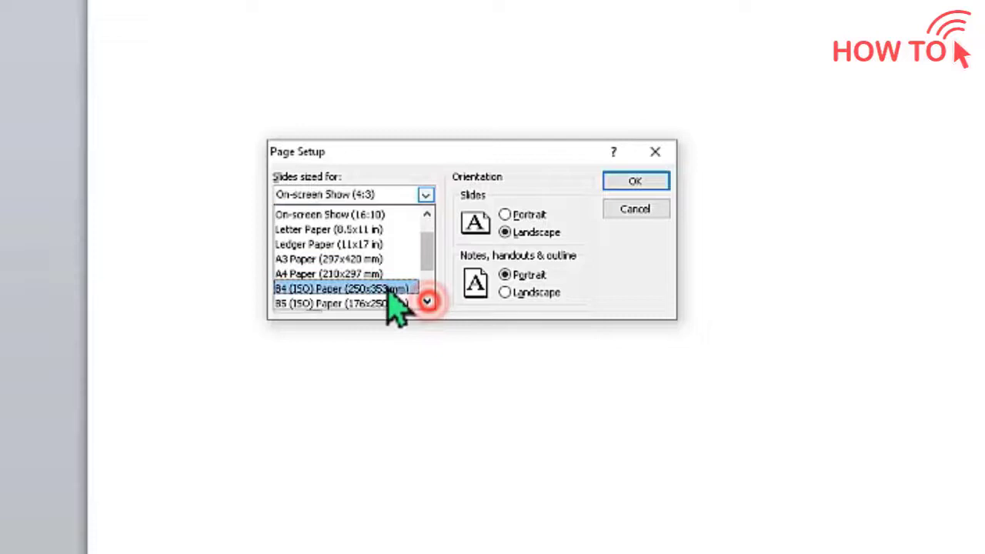
left_click(370, 274)
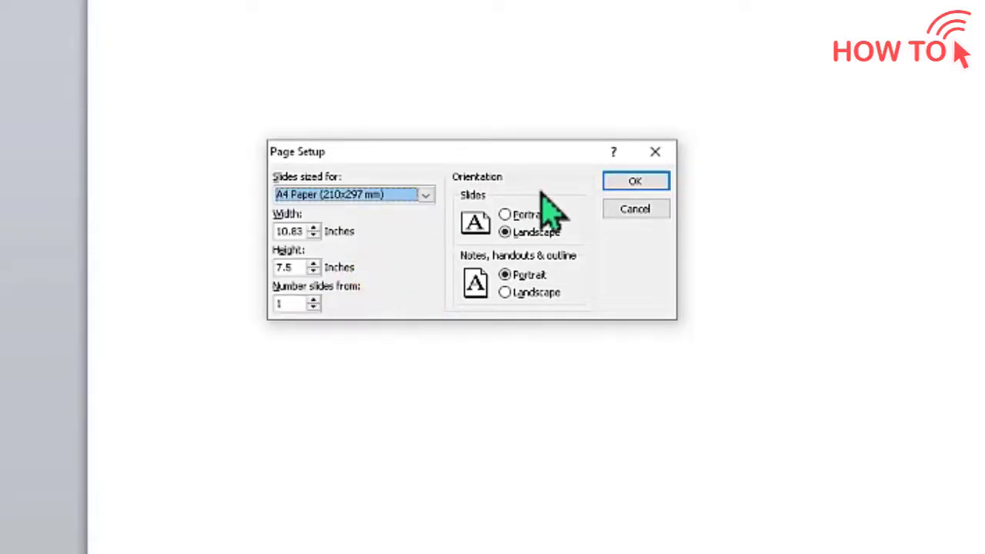
left_click(635, 181)
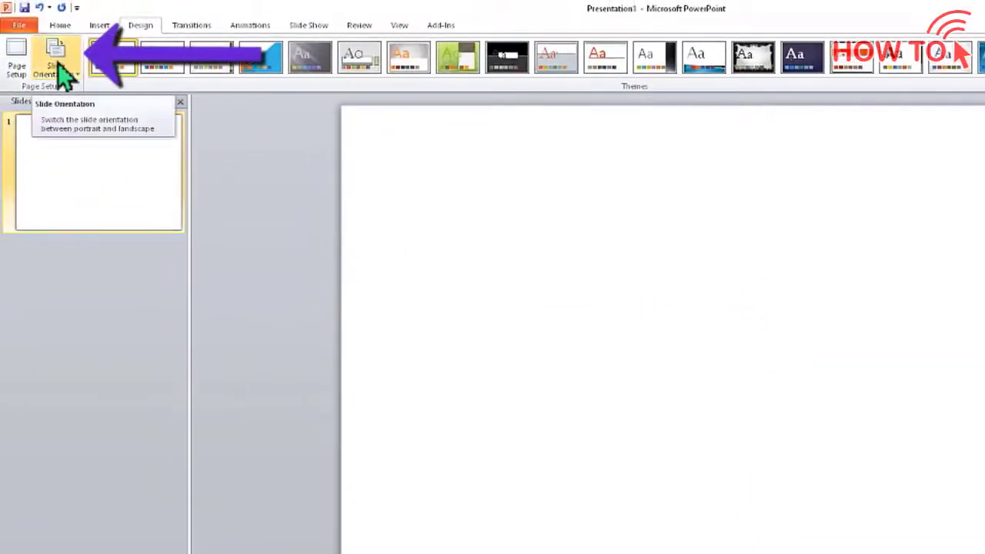
left_click(58, 65)
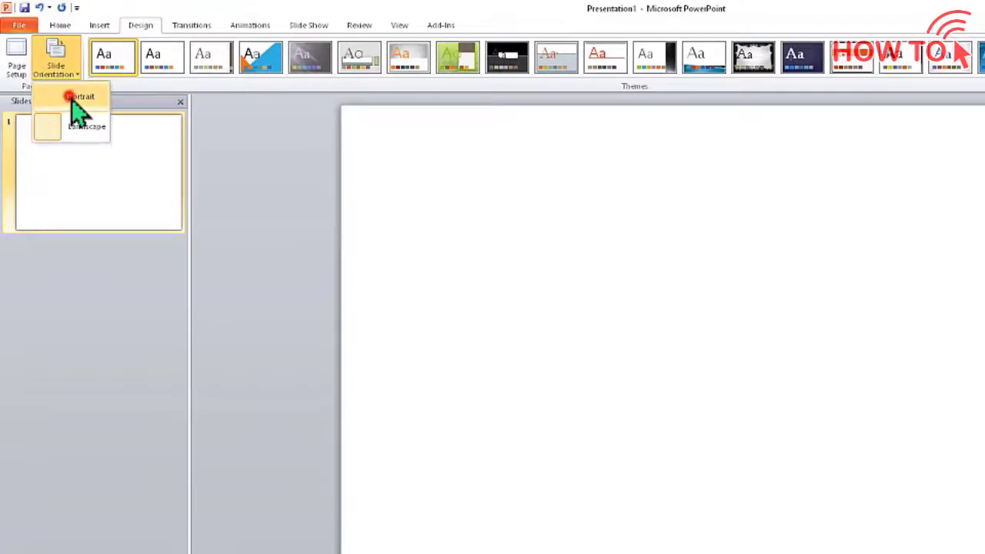
left_click(70, 99)
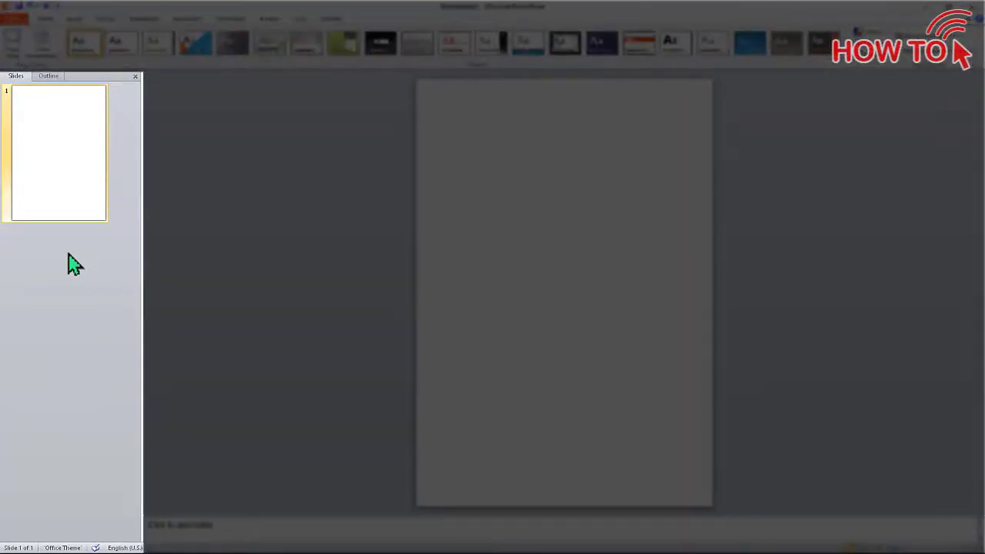
Add a new slide after slide 1 from the Slides panel, then return to slide 1
right_click(68, 254)
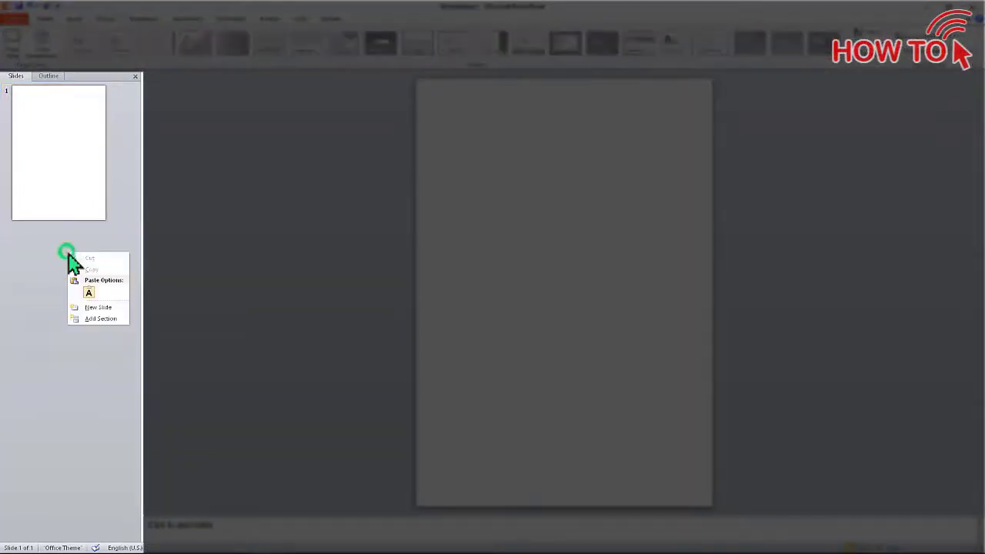
left_click(92, 308)
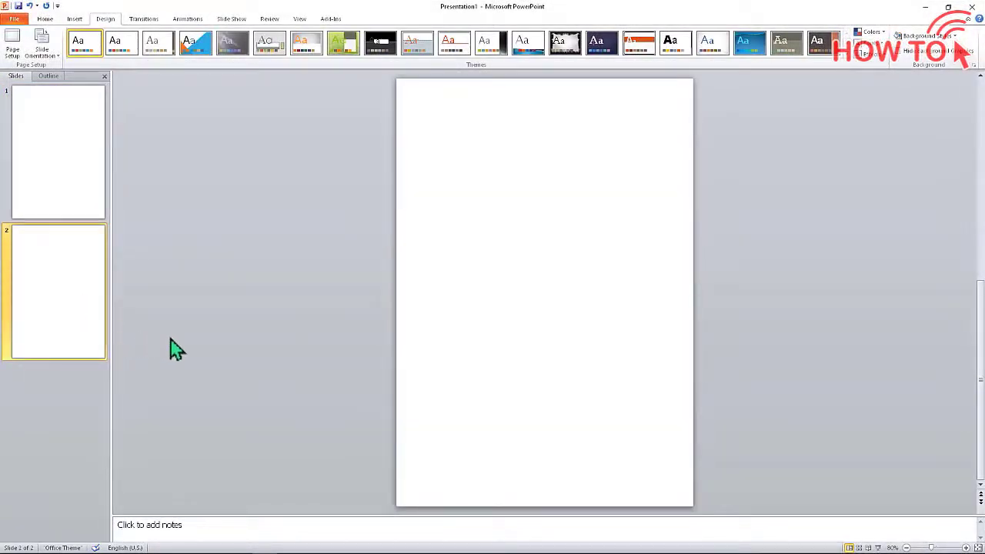
left_click(80, 201)
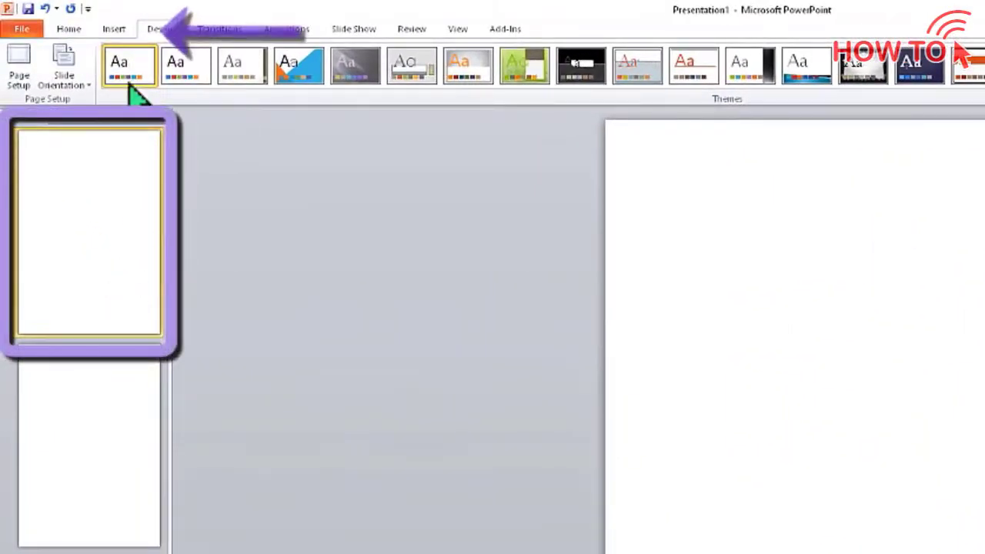
Insert Employment_Application-1.png from the Desktop folder onto slide 1
left_click(114, 29)
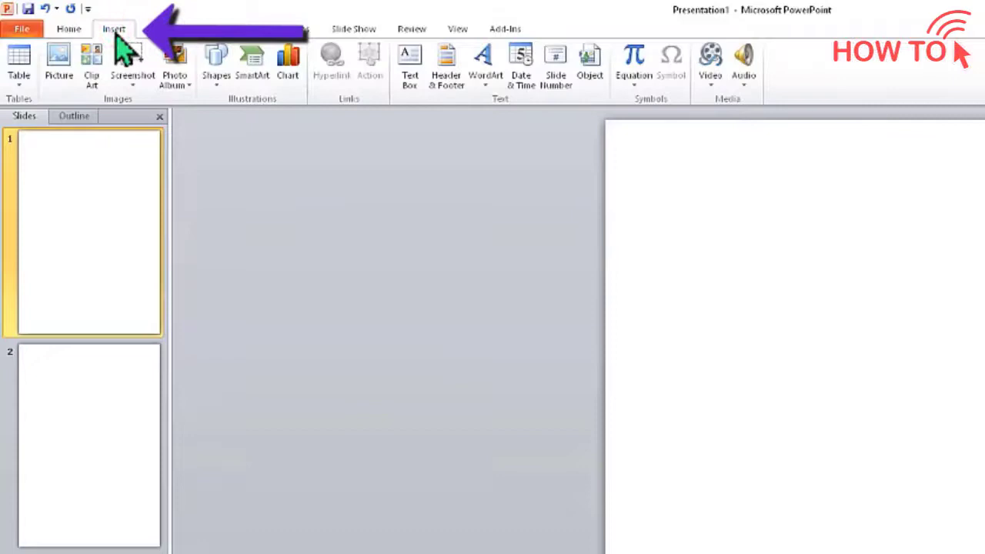
left_click(60, 73)
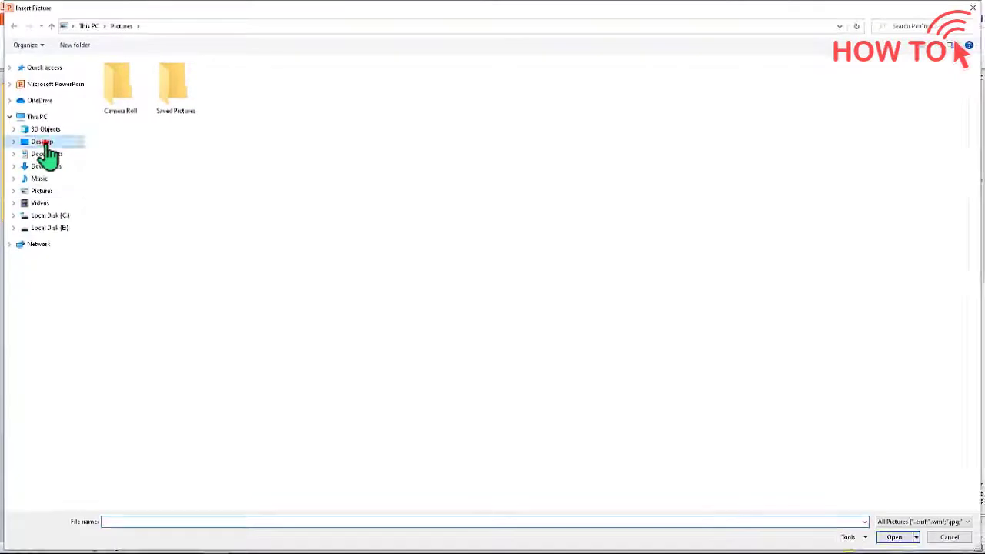
left_click(43, 144)
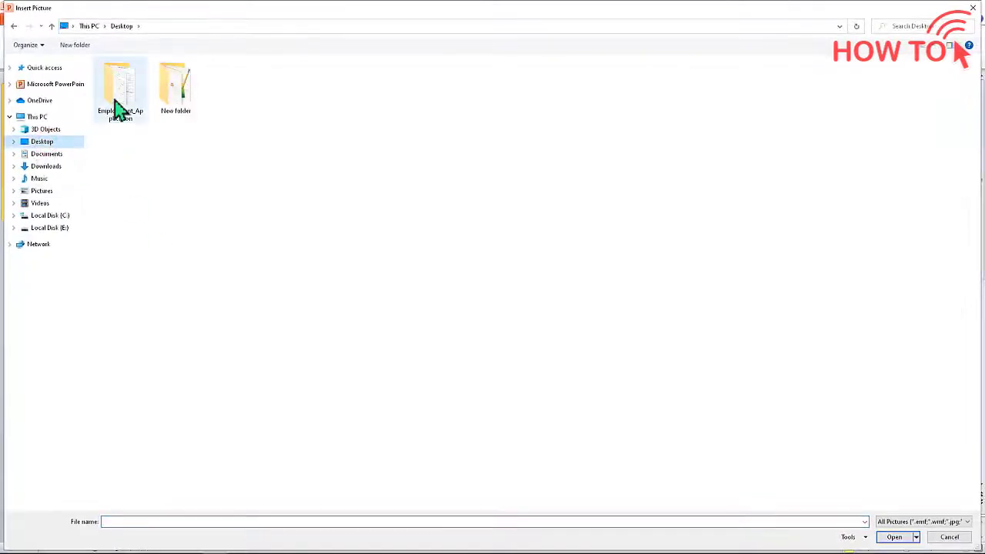
double_click(116, 99)
left_click(114, 97)
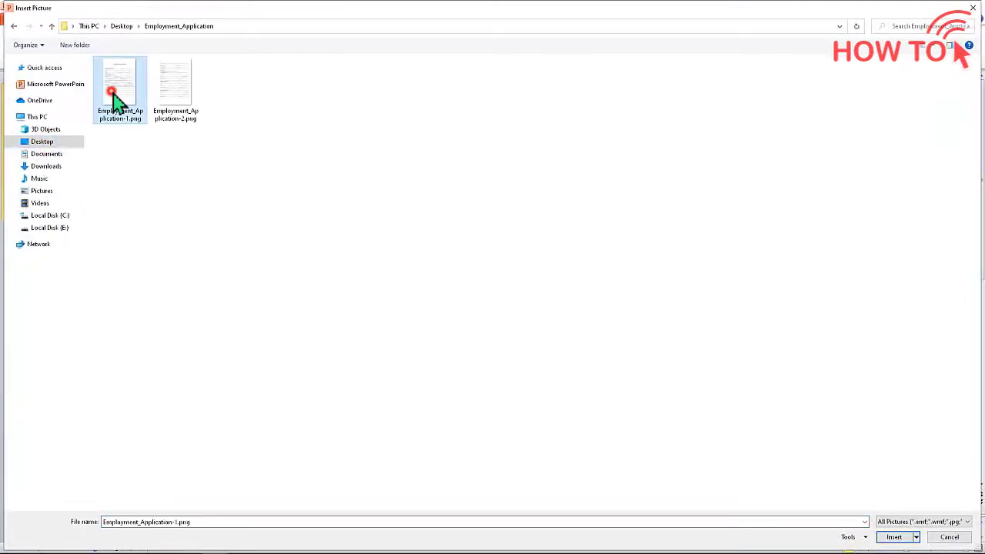
left_click(893, 538)
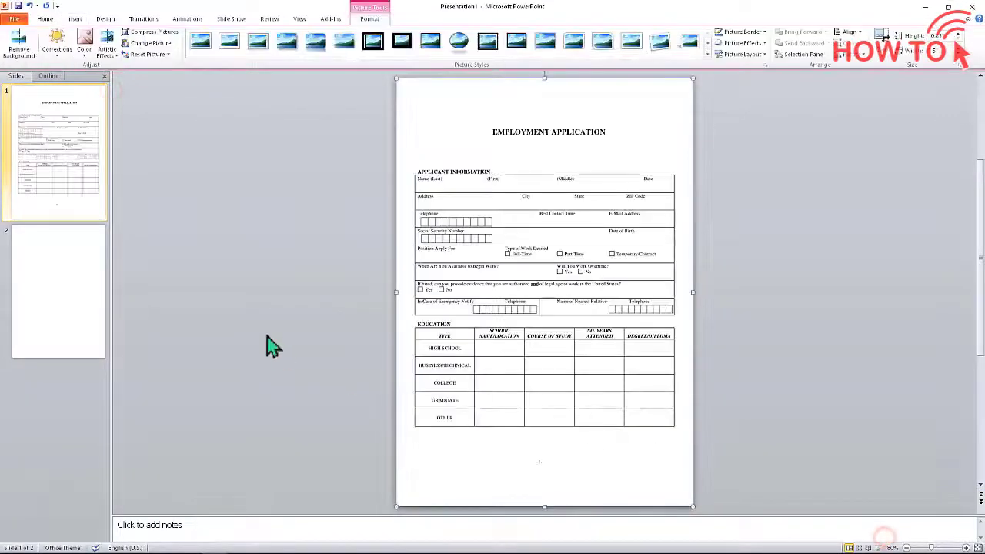
Insert Employment_Application-2.png onto slide 2
left_click(62, 284)
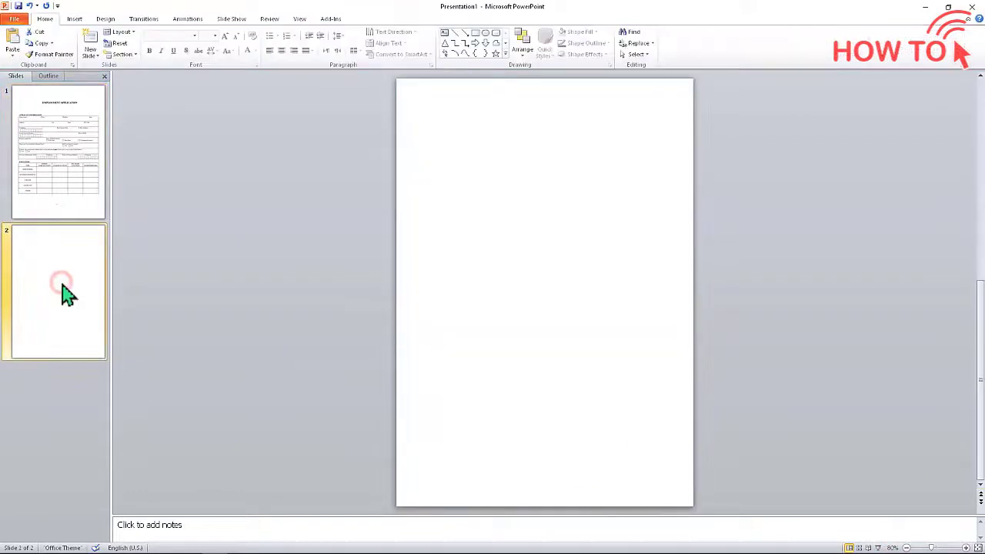
left_click(74, 19)
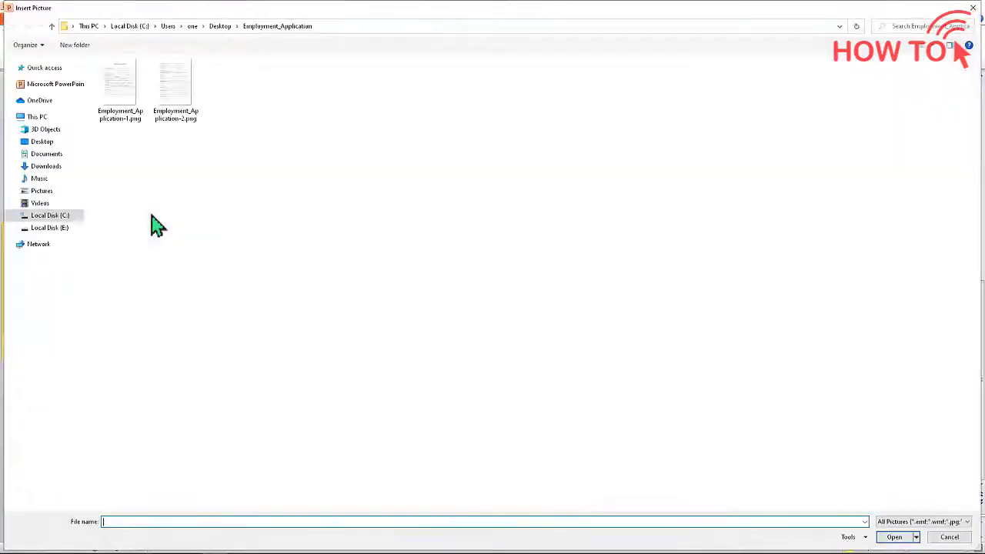
left_click(176, 87)
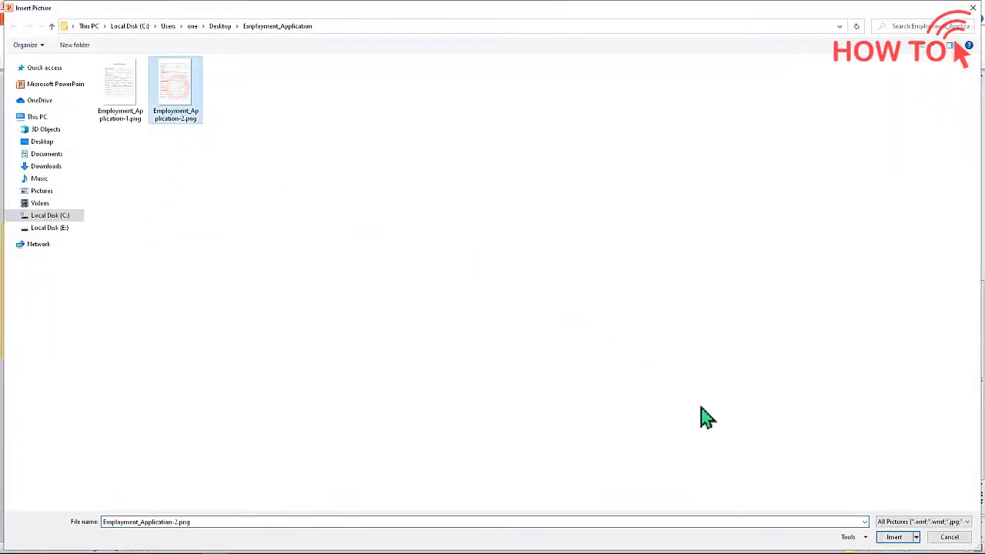
left_click(892, 538)
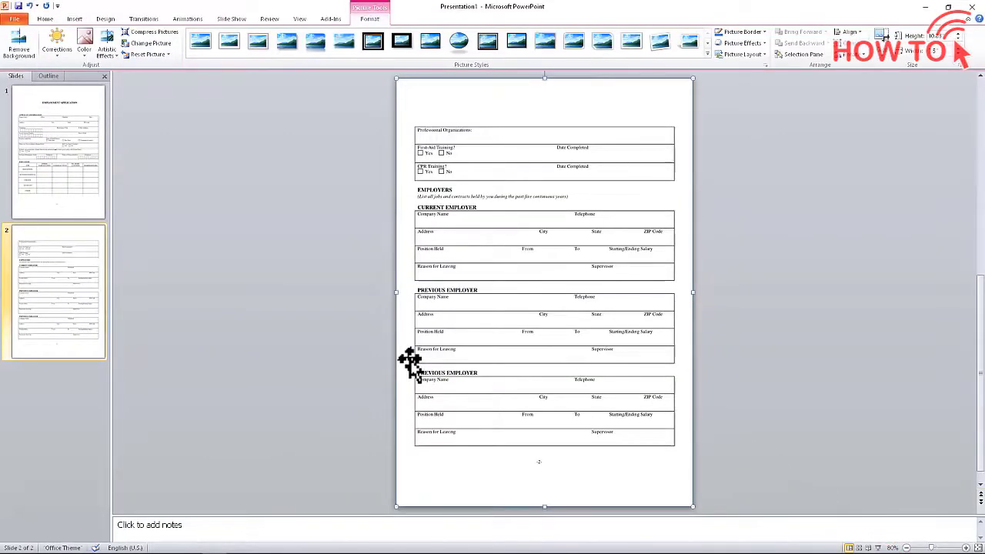
Select slide 1, zoom in four steps, and scroll up to the EMPLOYMENT APPLICATION heading
left_click(198, 319)
left_click(61, 166)
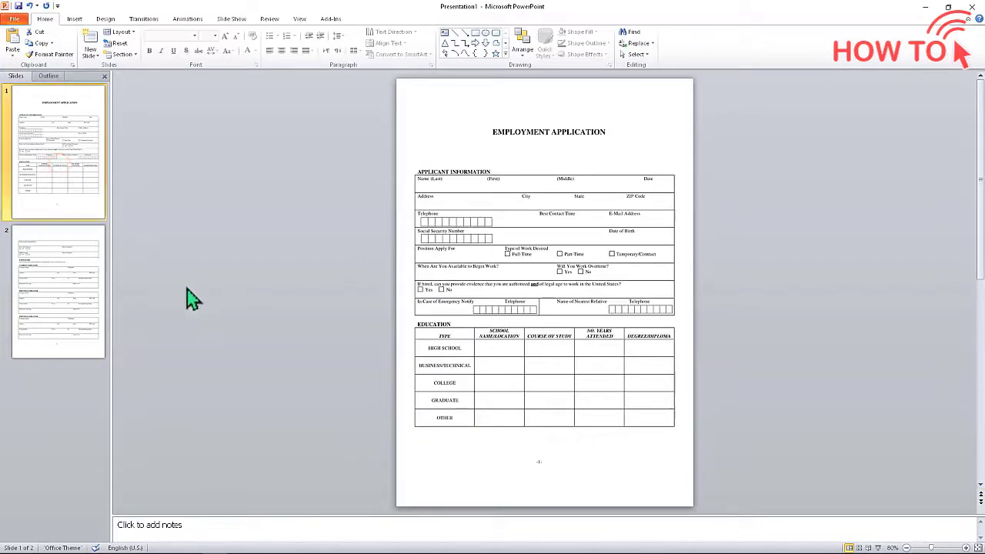
left_click(964, 548)
left_click(964, 548)
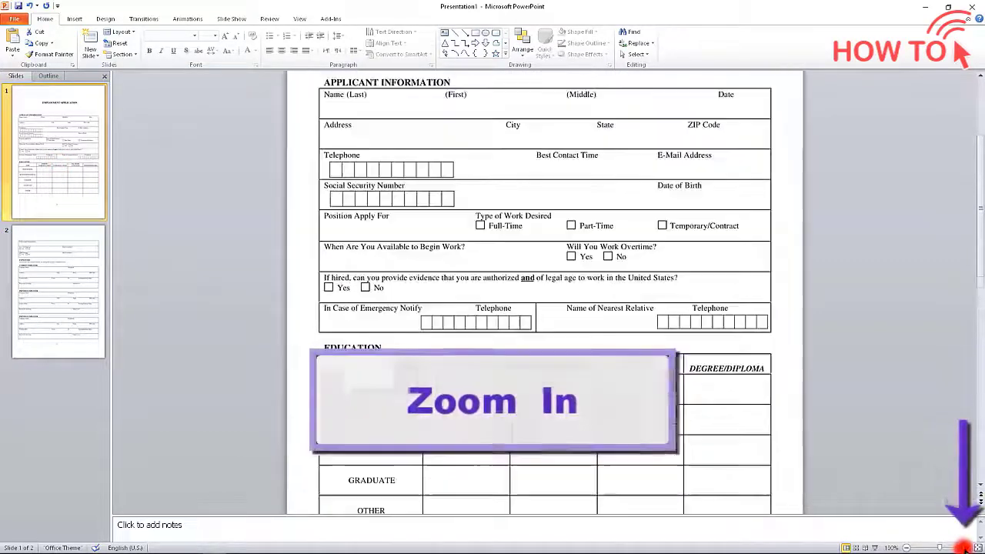
left_click(964, 548)
left_click(964, 548)
scroll(868, 445, "up", 5)
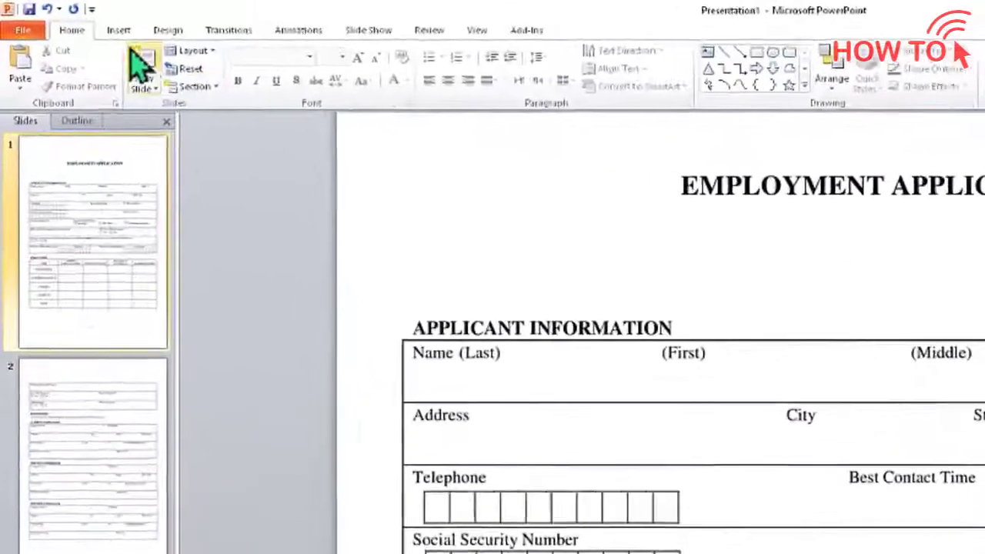
Add a text box reading 'one' in the (First) name cell, set to size 14 and bold
left_click(74, 18)
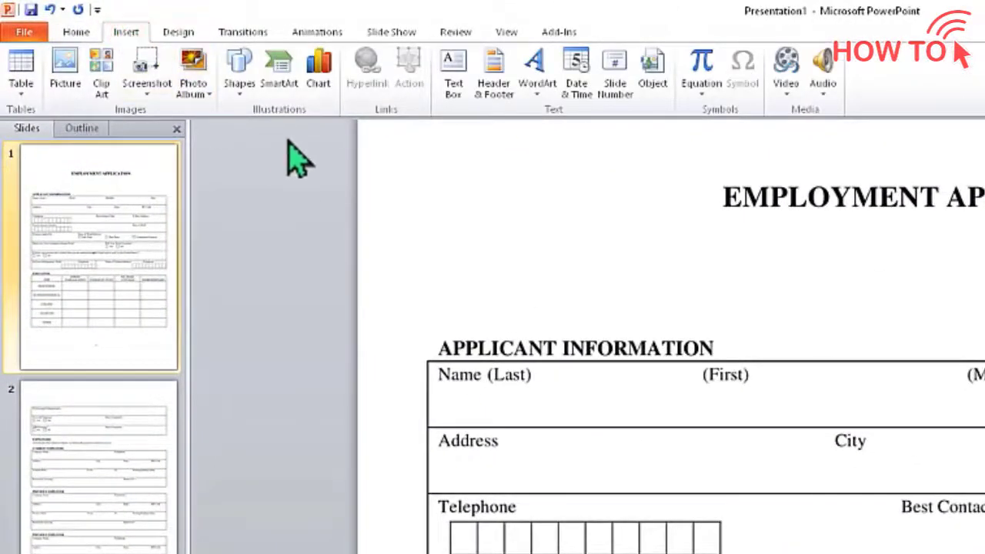
left_click(448, 83)
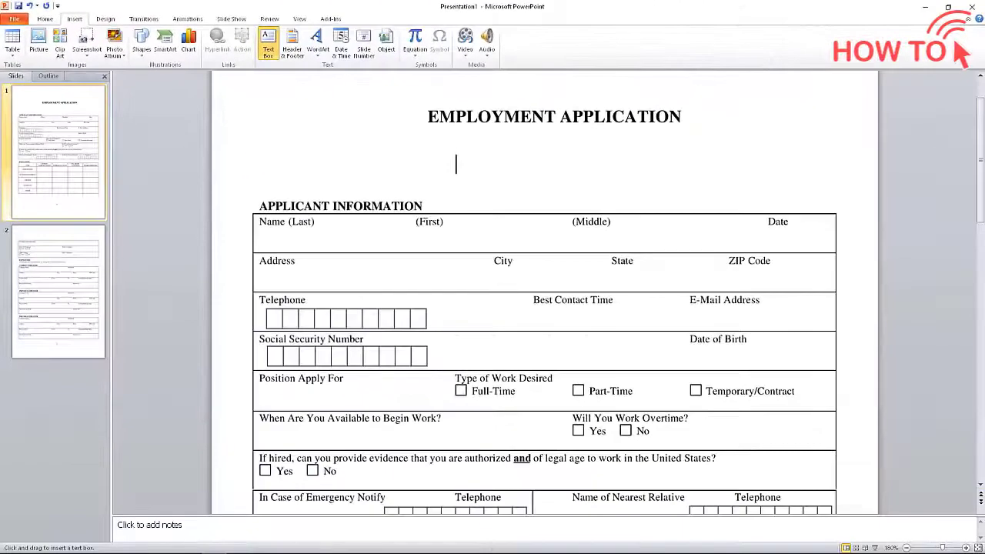
left_click(456, 169)
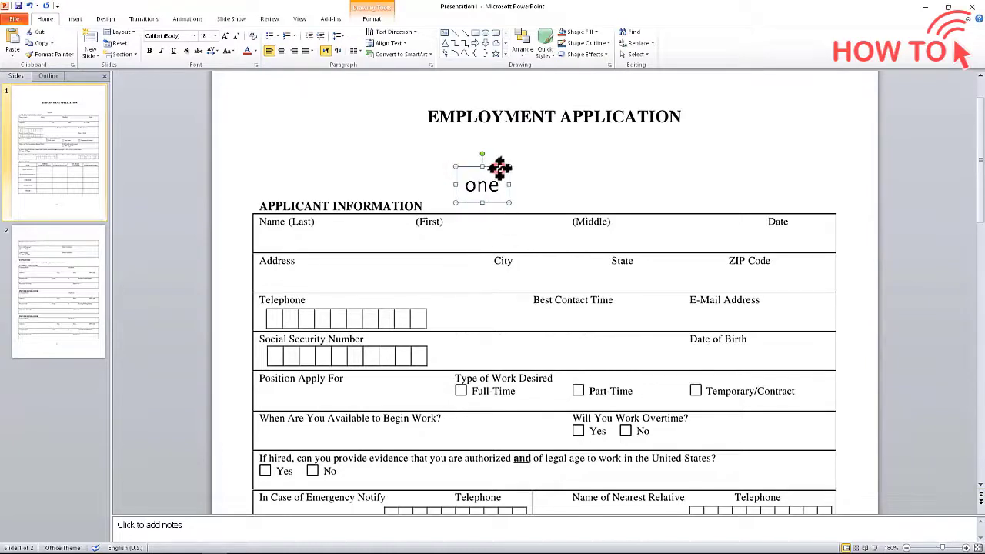
left_click_drag(500, 174, 442, 226)
double_click(422, 237)
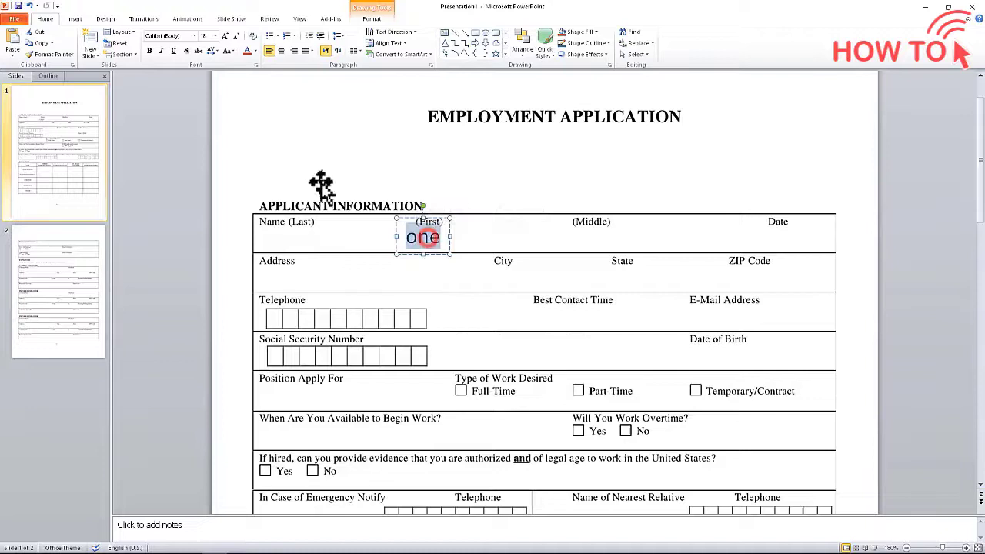
left_click(215, 36)
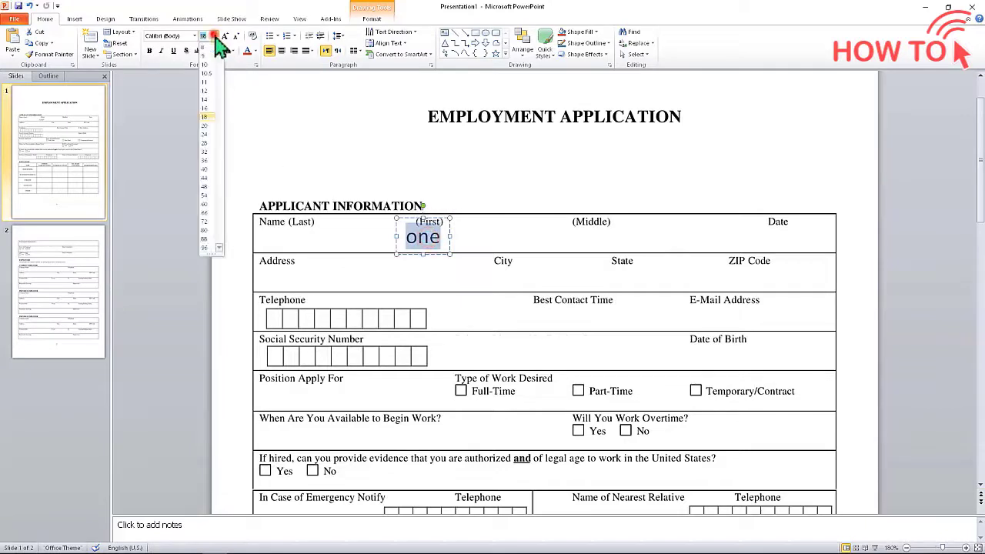
left_click(207, 102)
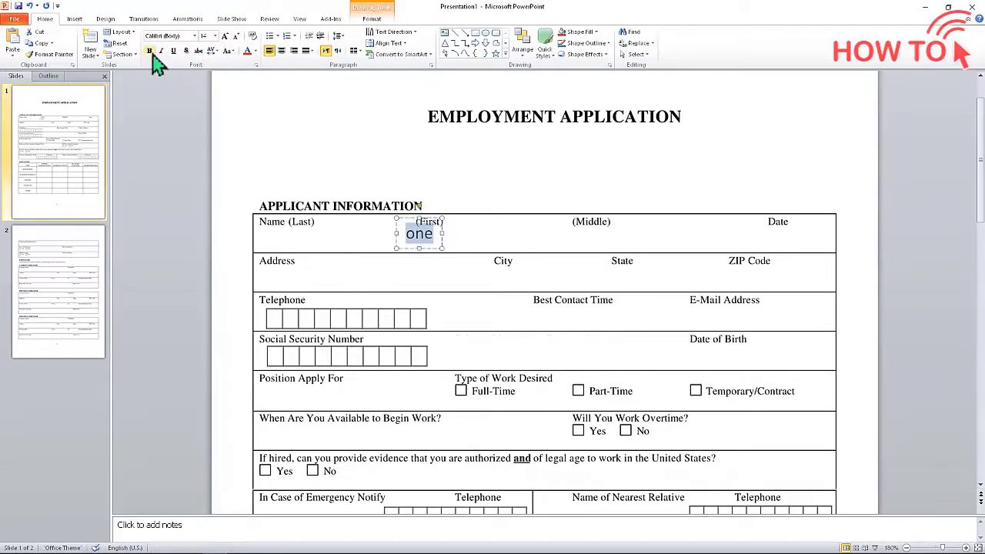
left_click_drag(443, 220, 454, 224)
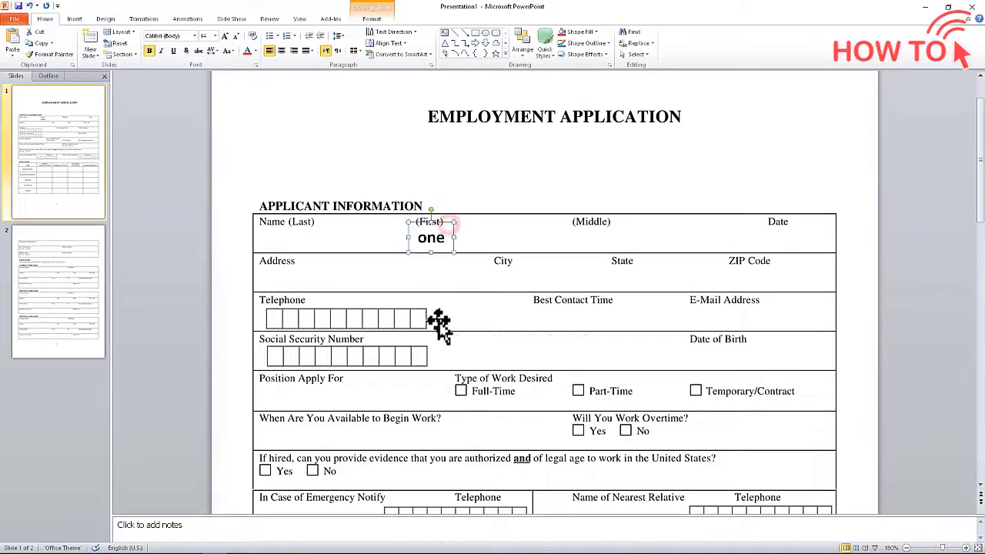
Copy the text box into the (Middle) and Name (Last) cells and enter those names
key("ctrl+c")
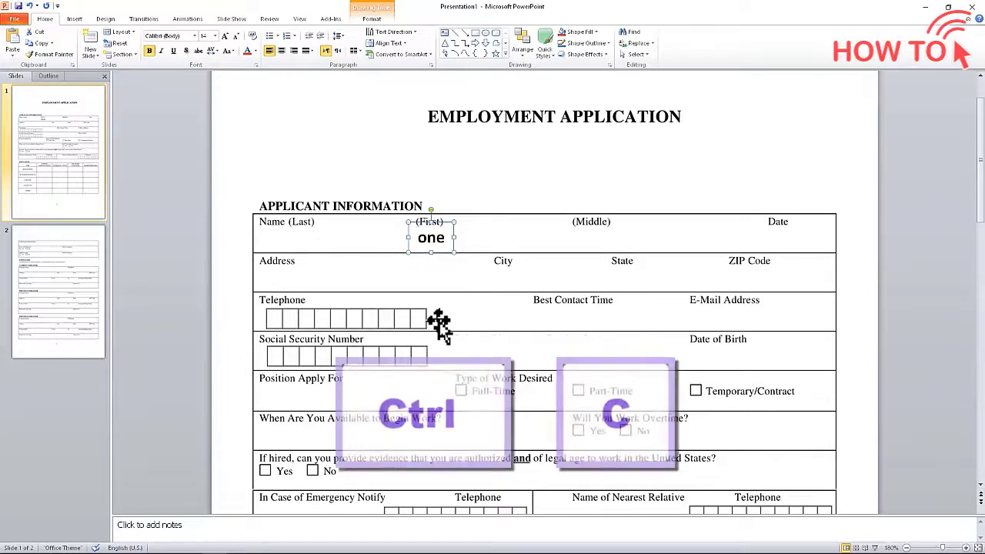
key("ctrl+v")
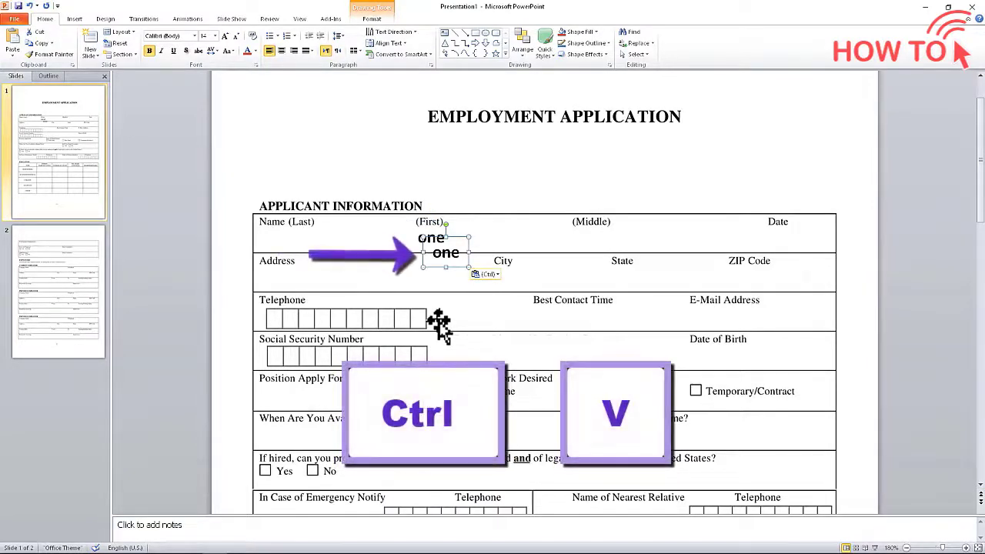
key("Right")
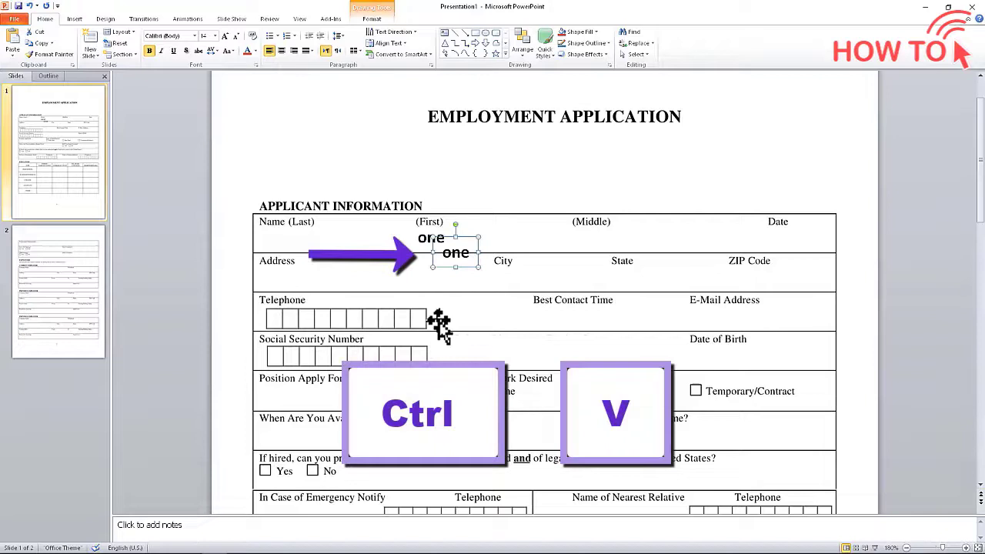
key("Right")
key("Right")
key("Right")
key("Right")
key("Right")
key("Right")
key("Right")
key("Right")
key("Right")
key("Right")
key("Right")
key("Right")
key("Right")
key("Right")
key("Right")
key("Right")
key("Right")
key("Right")
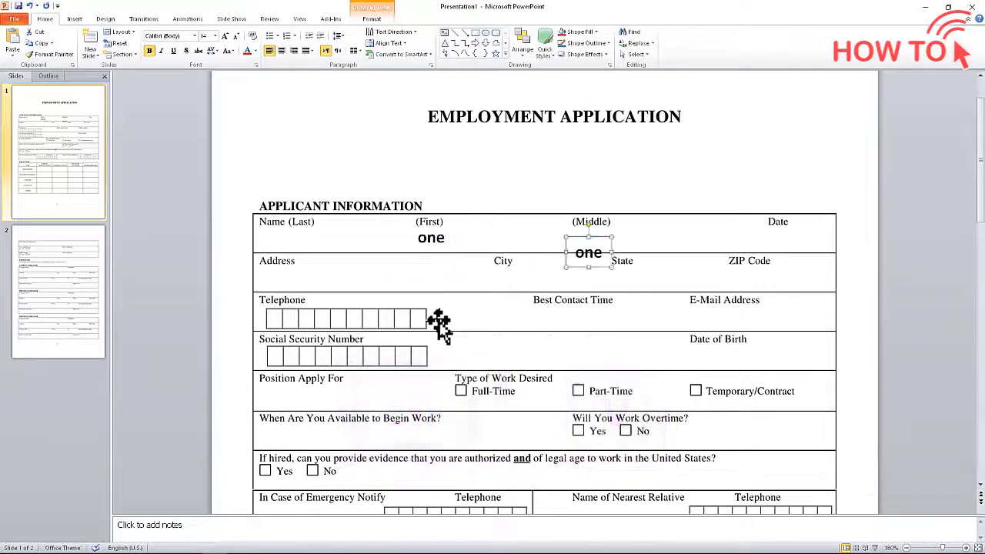
key("Up")
key("Up")
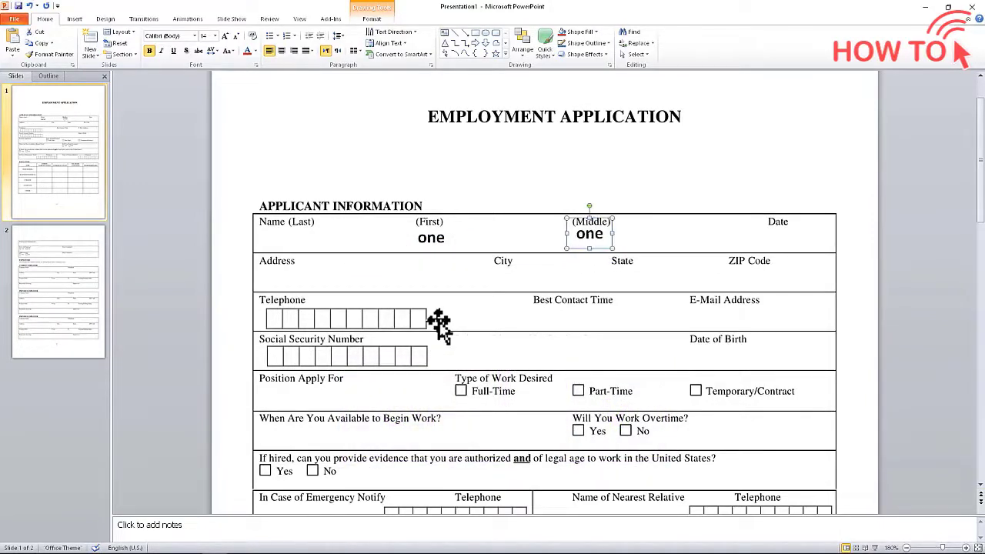
type("Two")
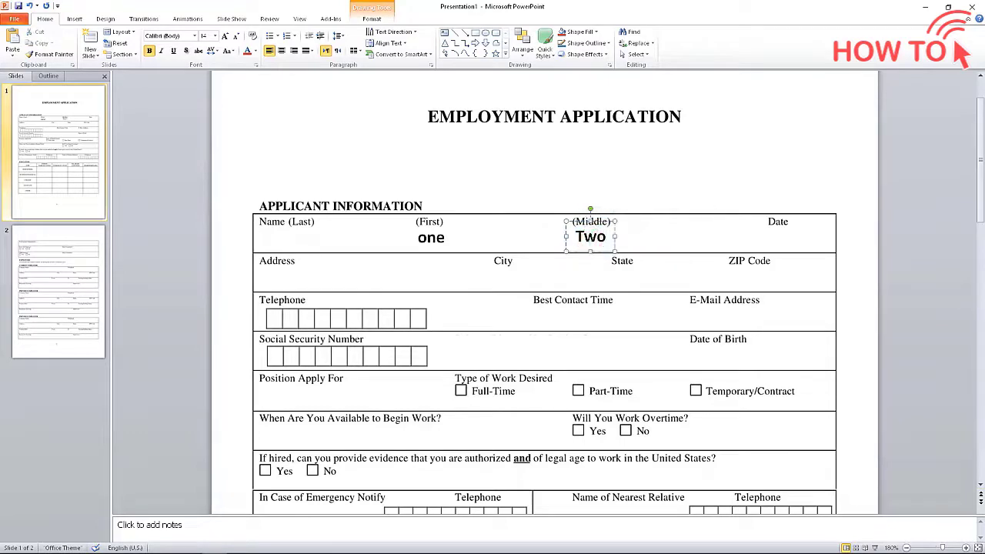
left_click_drag(431, 237, 301, 248)
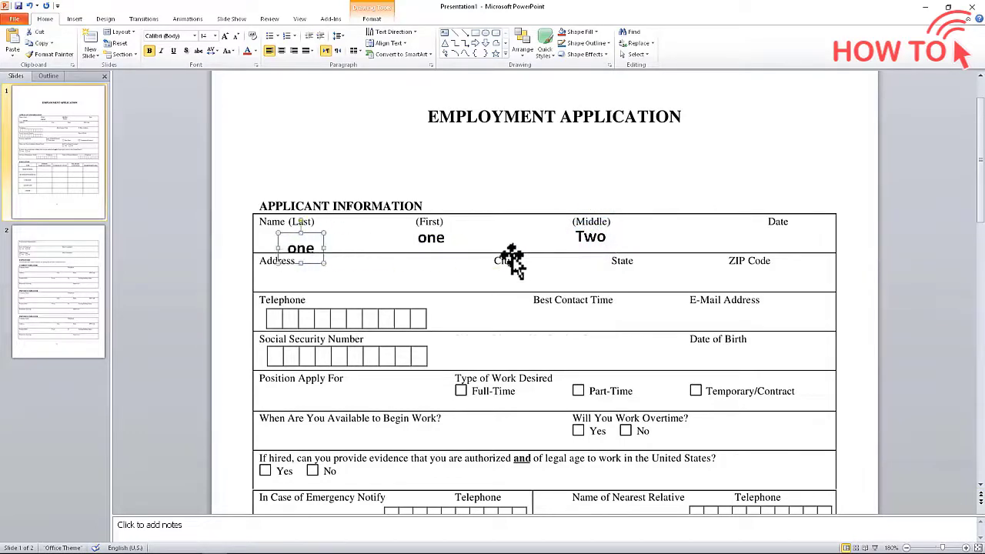
key("Up")
key("Up")
key("Left")
key("Left")
double_click(279, 239)
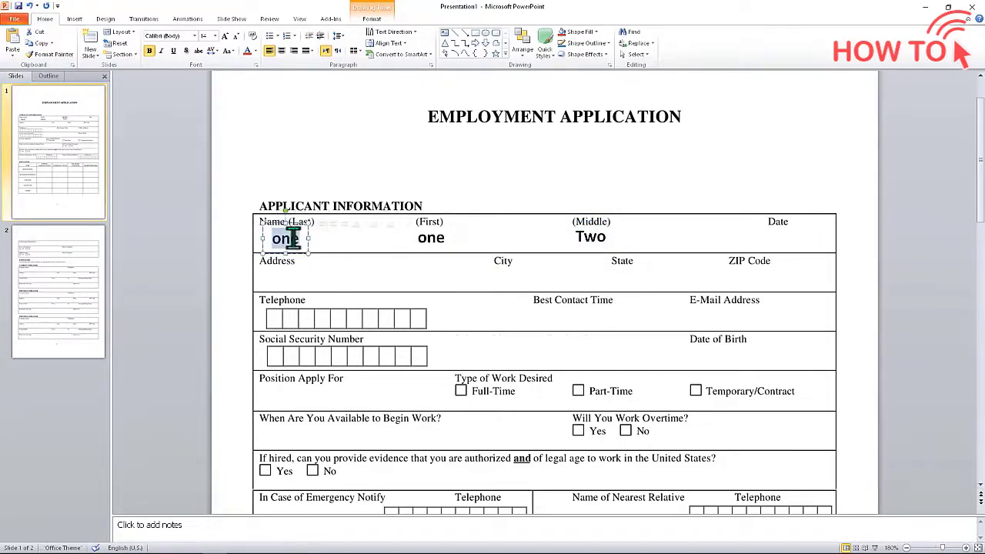
type("Three")
Fill in Date 07/22/2022, 'My address', 'My city' and 'My State' in their cells
double_click(770, 240)
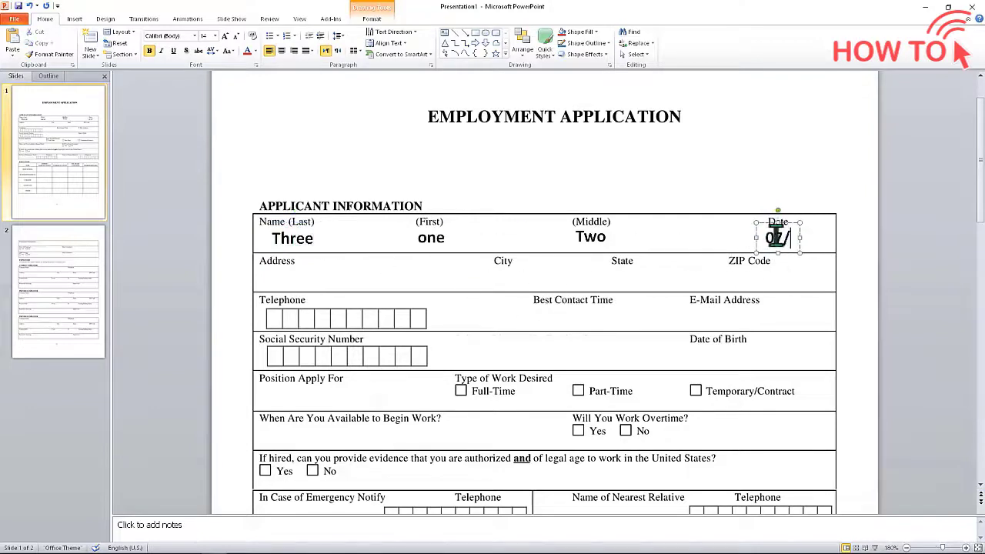
type("07/22/2022")
key("ctrl+v")
type("My address")
key("ctrl+v")
type("My city")
left_click_drag(439, 246, 539, 277)
key("ctrl+v")
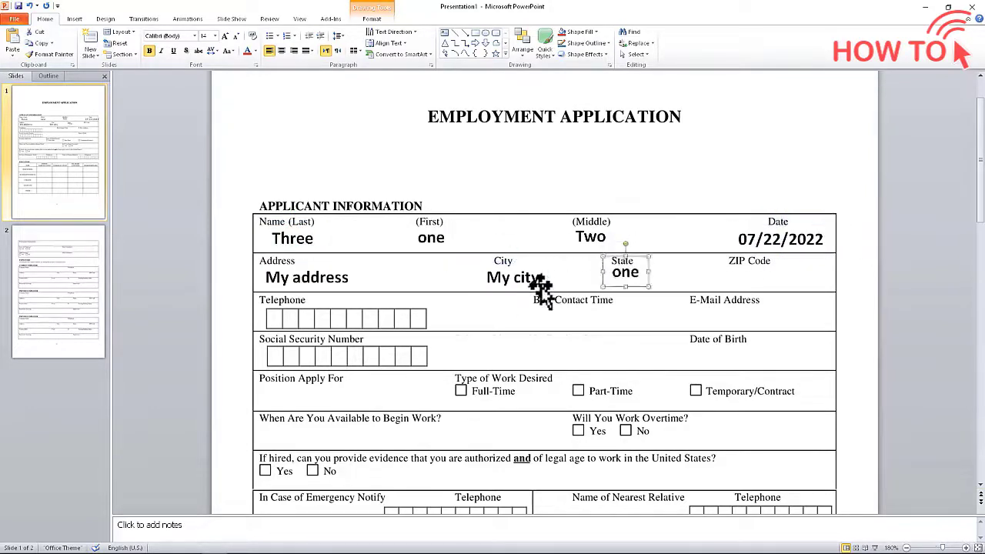
type("My State")
left_click_drag(627, 268, 622, 275)
Duplicate the State box into the ZIP Code cell and add the applicant's e-mail address
key("ctrl+c")
key("ctrl+v")
key("Up")
key("Up")
key("Up")
double_click(758, 277)
type("Z")
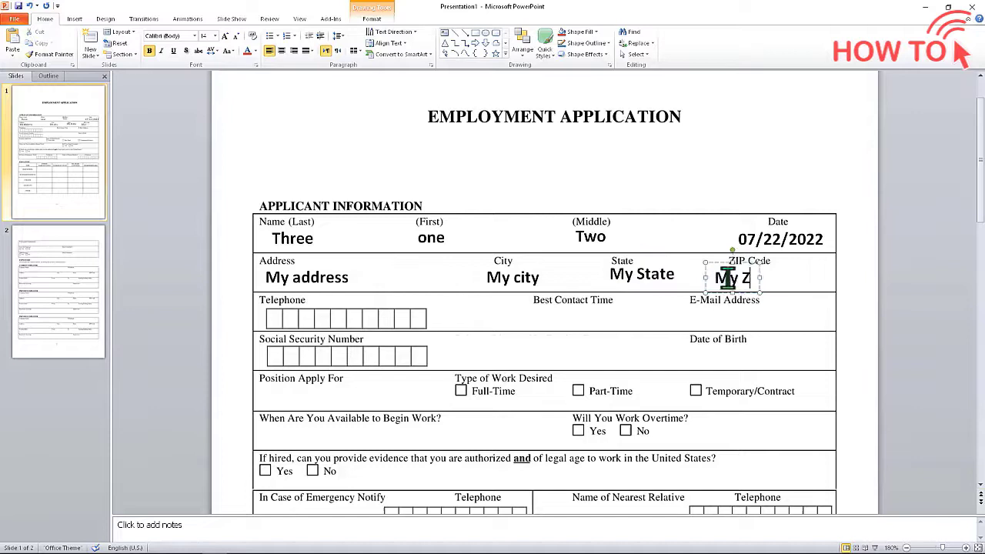
key("ctrl+v")
left_click_drag(685, 308, 674, 317)
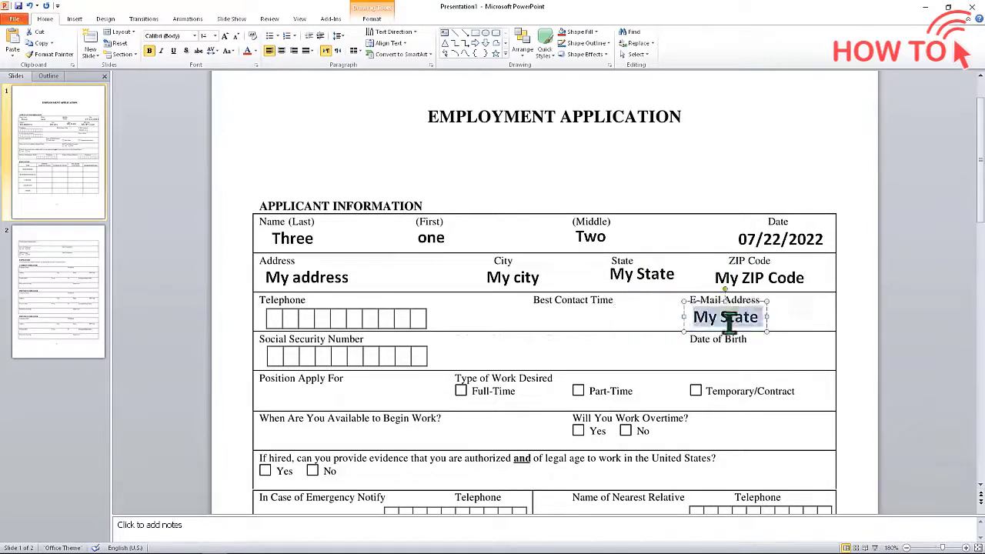
Copy the Date box into the Date of Birth cell for the birth date 01/01/1990
left_click(751, 228)
key("ctrl+c")
key("ctrl+v")
left_click_drag(751, 229, 693, 355)
left_click_drag(762, 356, 676, 356)
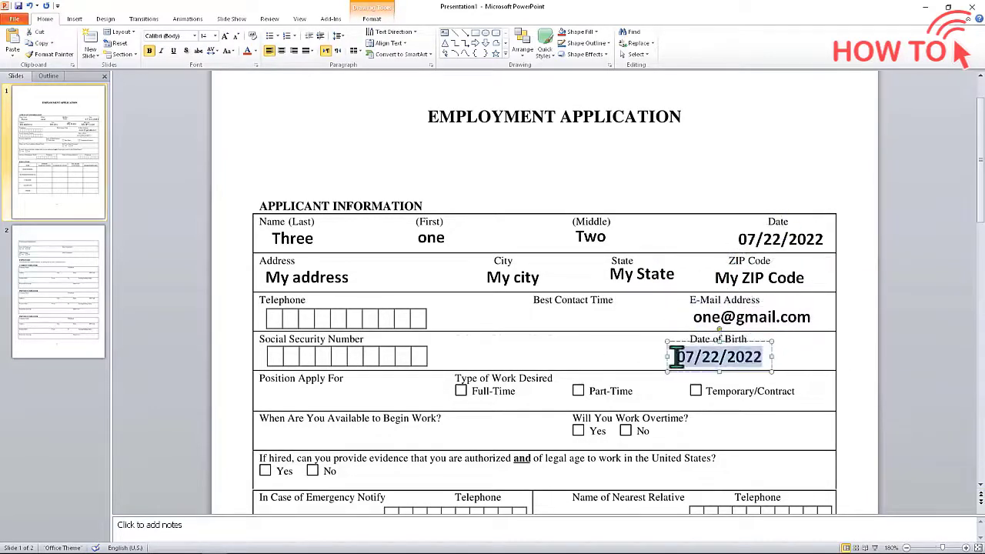
Enter 01/01/1990 as the date of birth, then pick the triangle from Basic Shapes
type("01/01/1990")
left_click(904, 484)
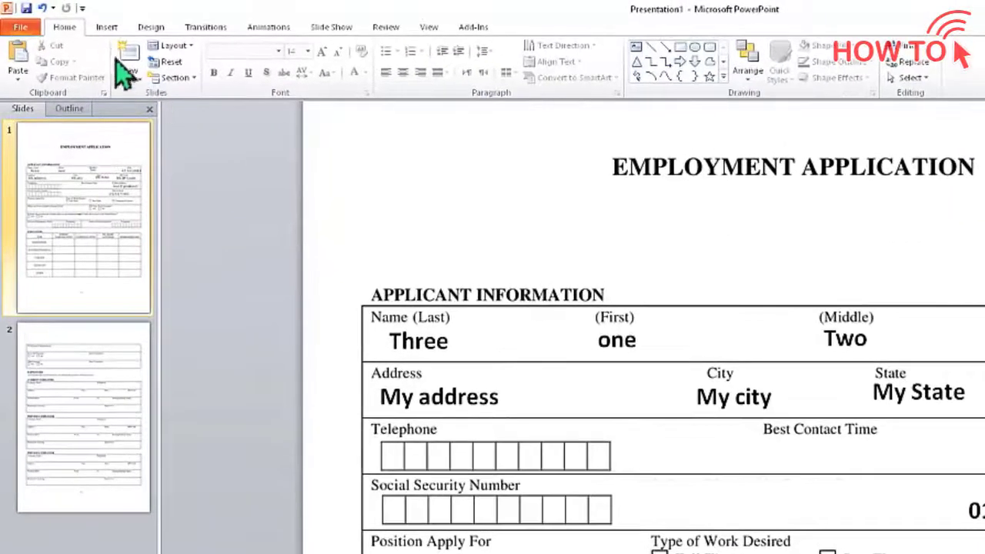
left_click(76, 19)
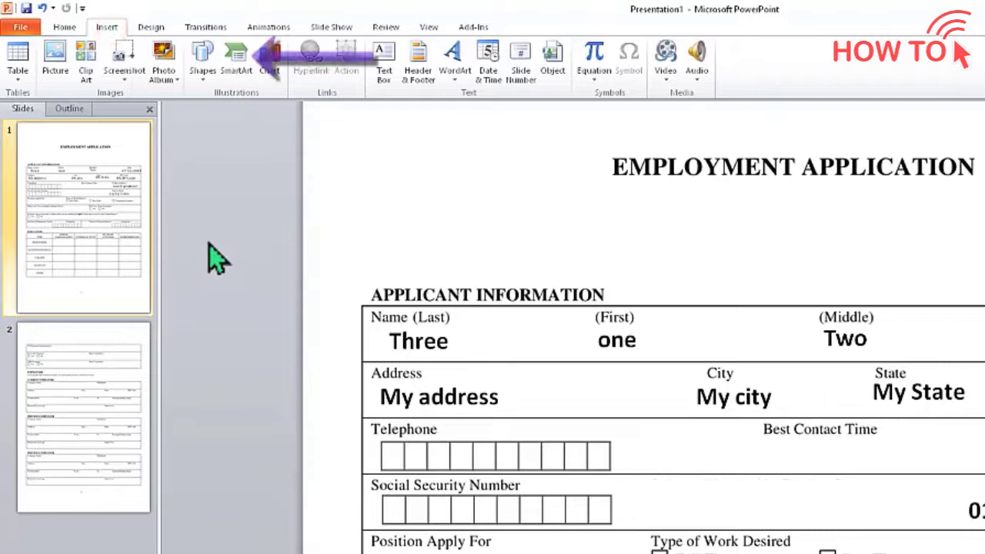
left_click(203, 83)
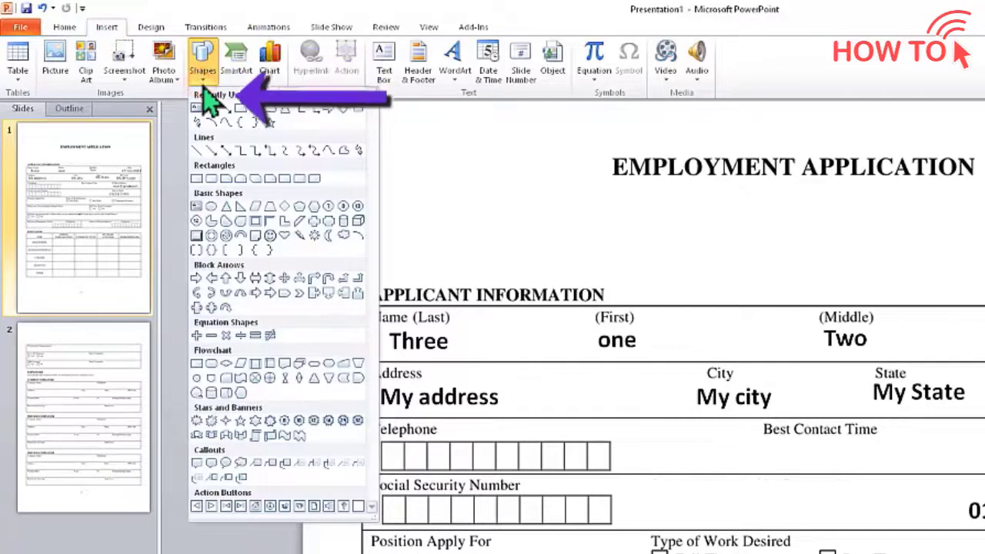
left_click(226, 207)
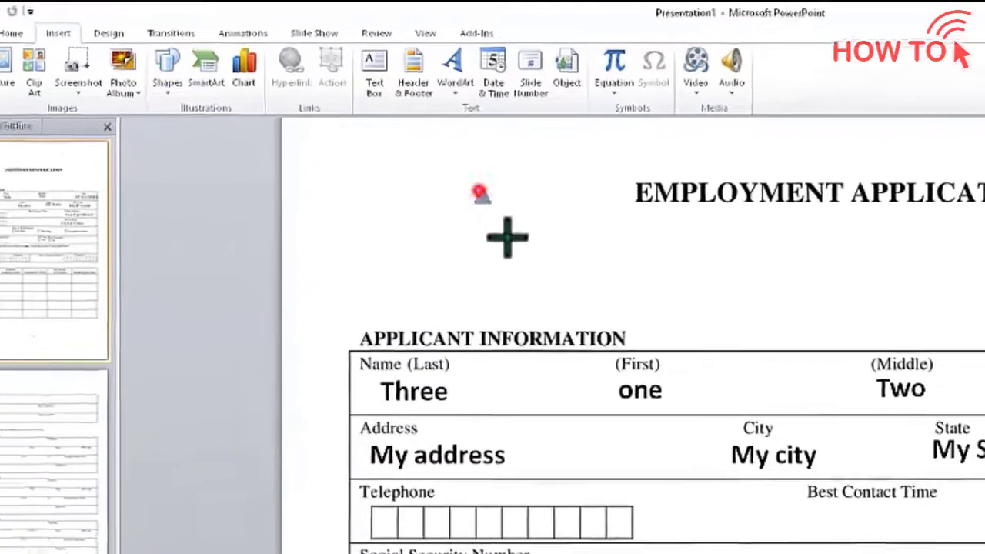
Draw a triangle and move it just left of the EMPLOYMENT APPLICATION title
mouse_move(507, 237)
left_mouse_down()
mouse_move(582, 295)
mouse_move(666, 338)
left_mouse_up()
left_click_drag(693, 382, 689, 384)
left_click_drag(620, 355, 583, 313)
Give the triangle no fill and a black 1½ pt outline
left_click(555, 39)
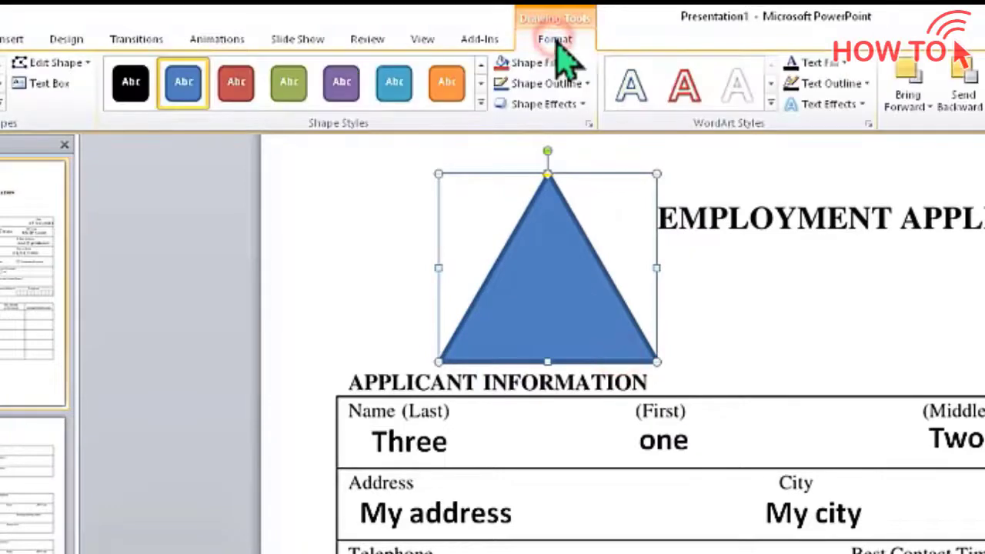
left_click(566, 63)
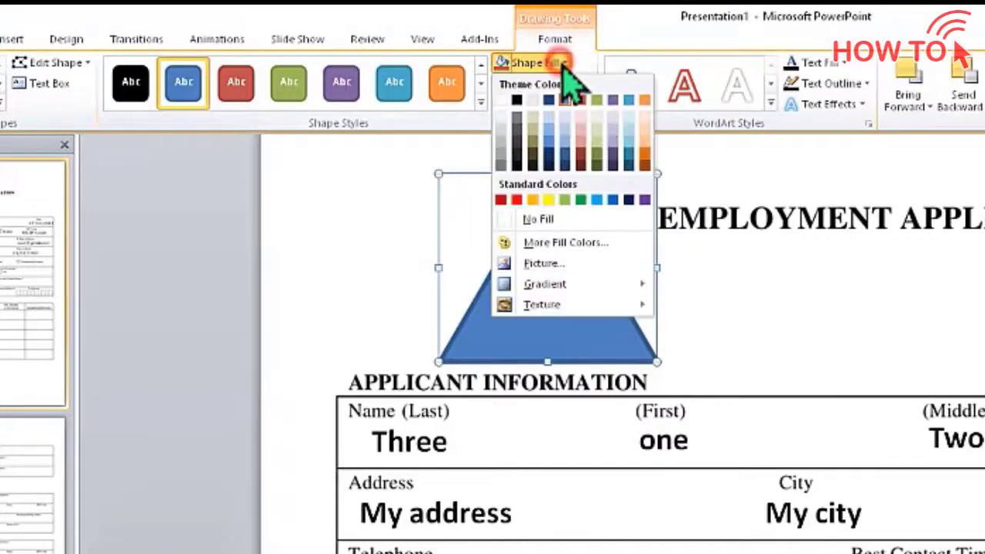
left_click(548, 217)
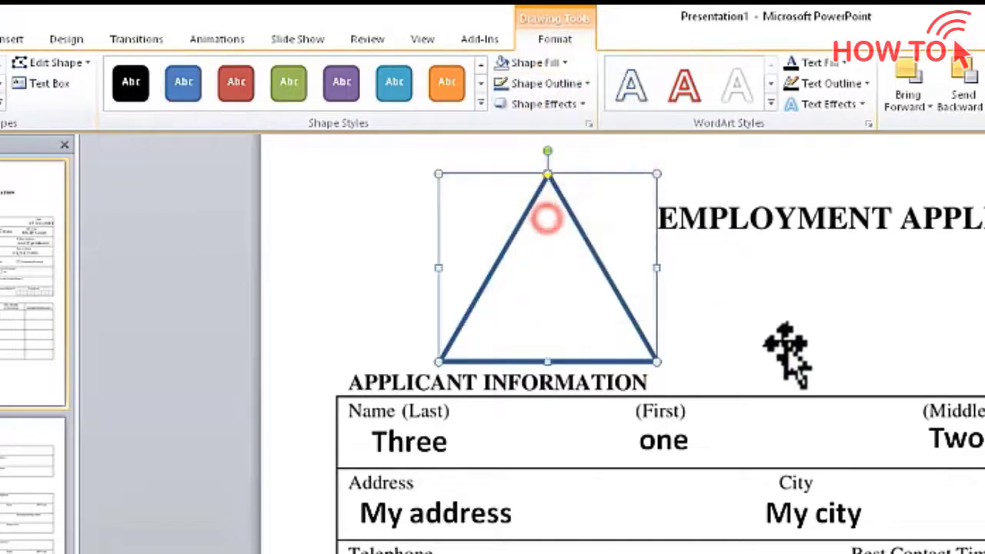
left_click(563, 84)
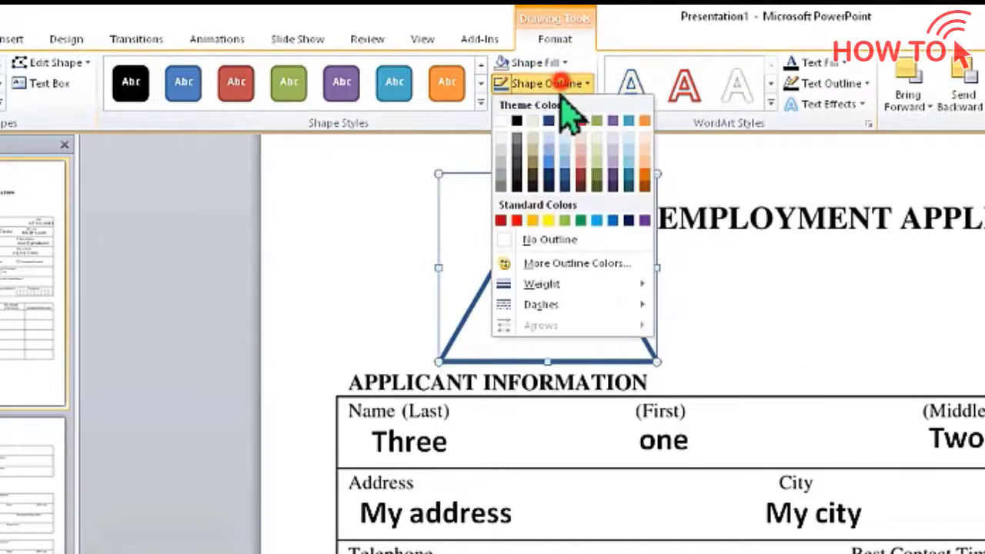
left_click(517, 121)
left_click(565, 85)
mouse_move(608, 284)
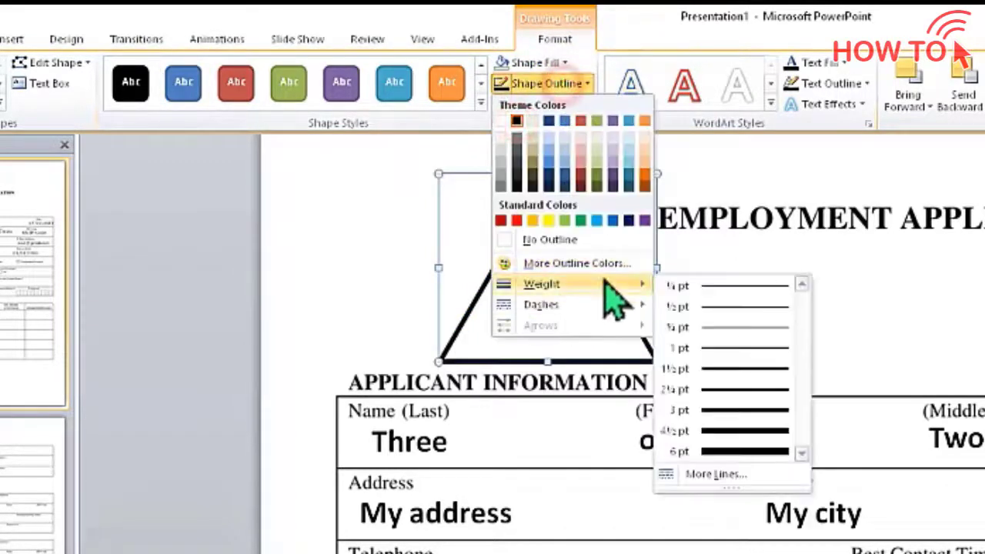
left_click(732, 377)
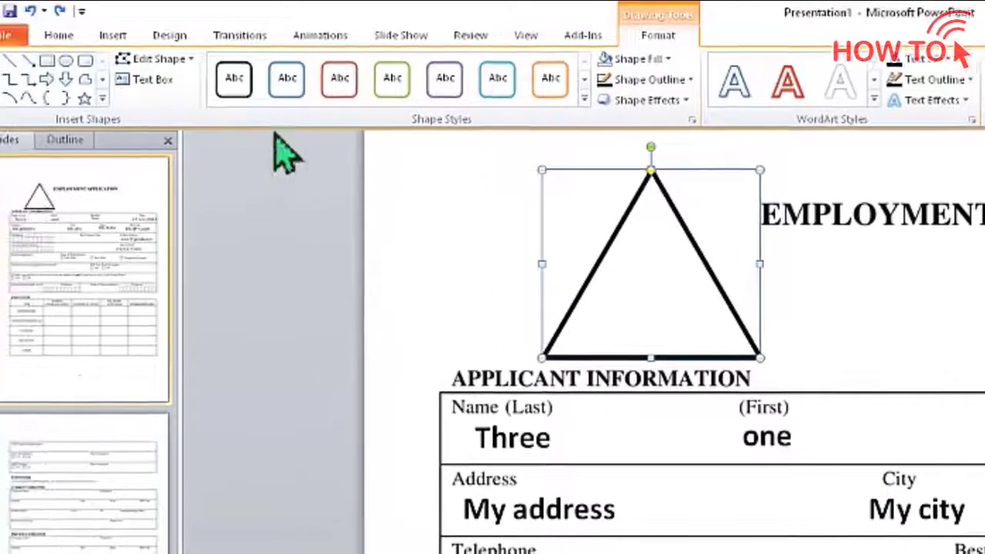
In Edit Points, open the path, delete the apex and drag the endpoint down into a stroke
left_click(58, 63)
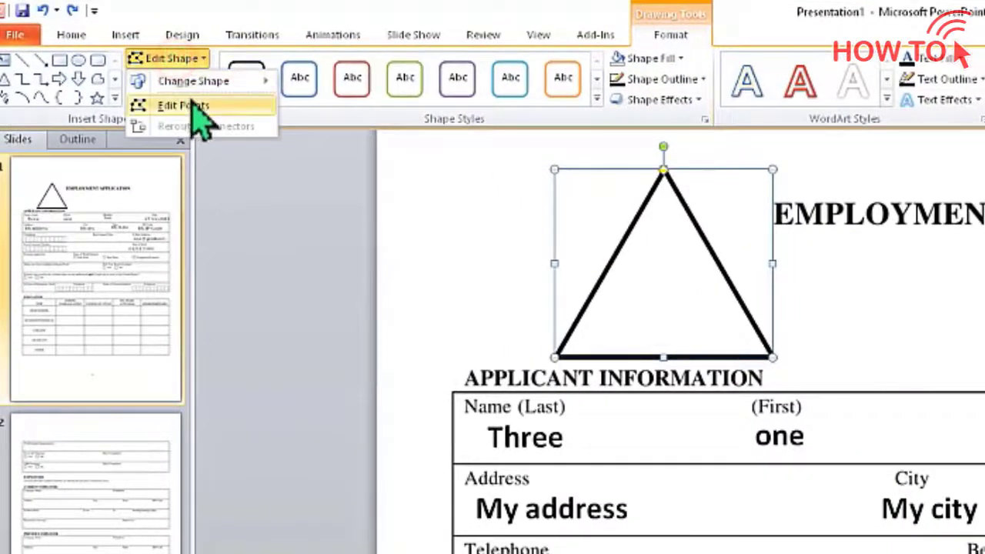
left_click(183, 105)
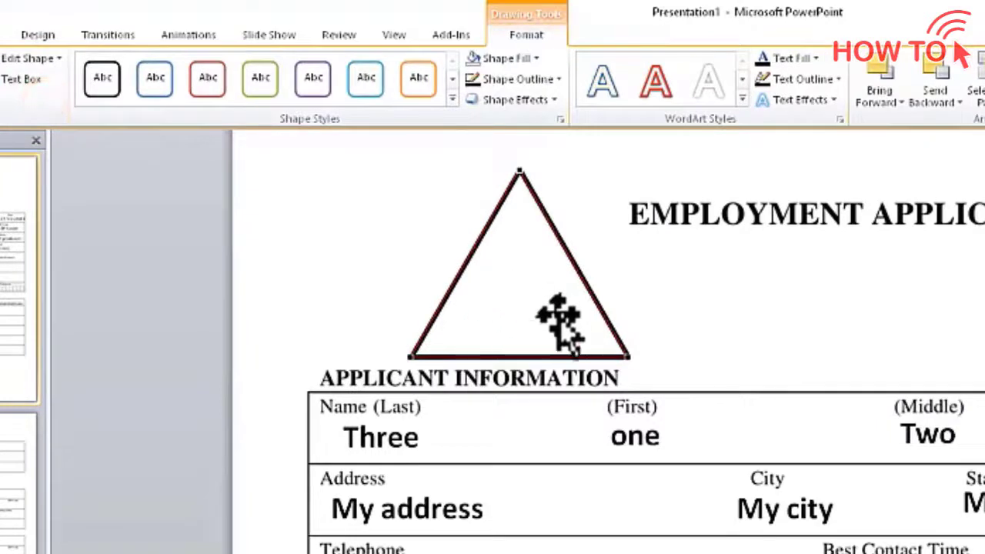
right_click(625, 355)
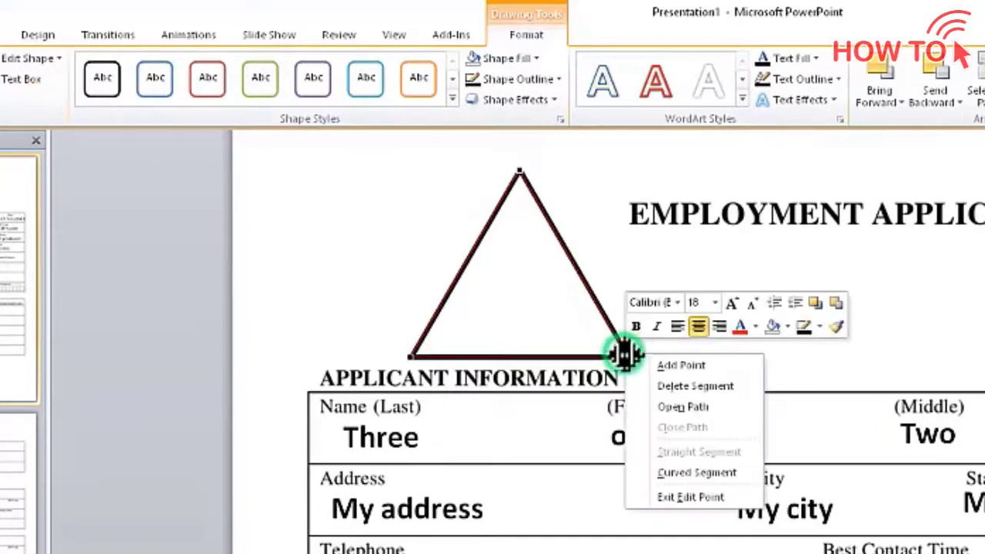
left_click(674, 405)
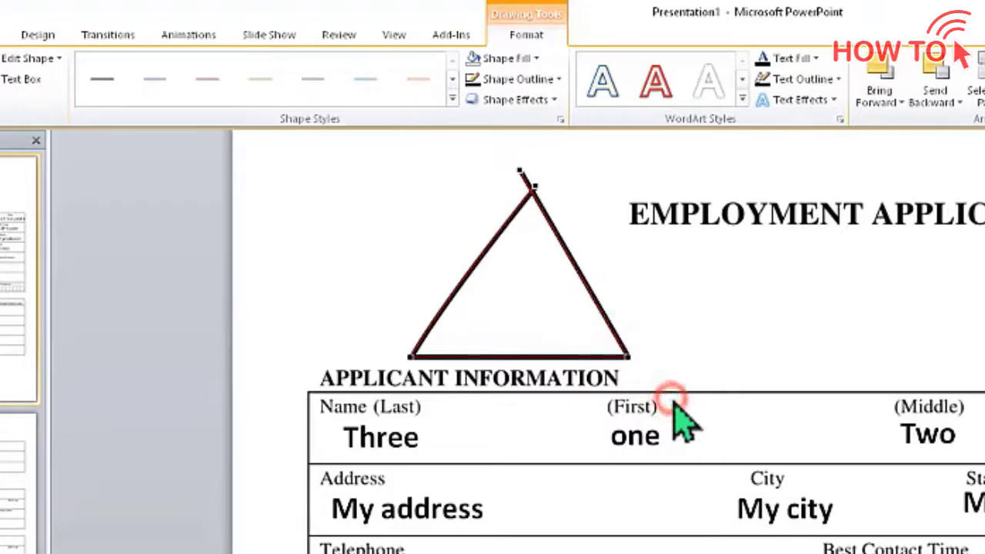
right_click(535, 183)
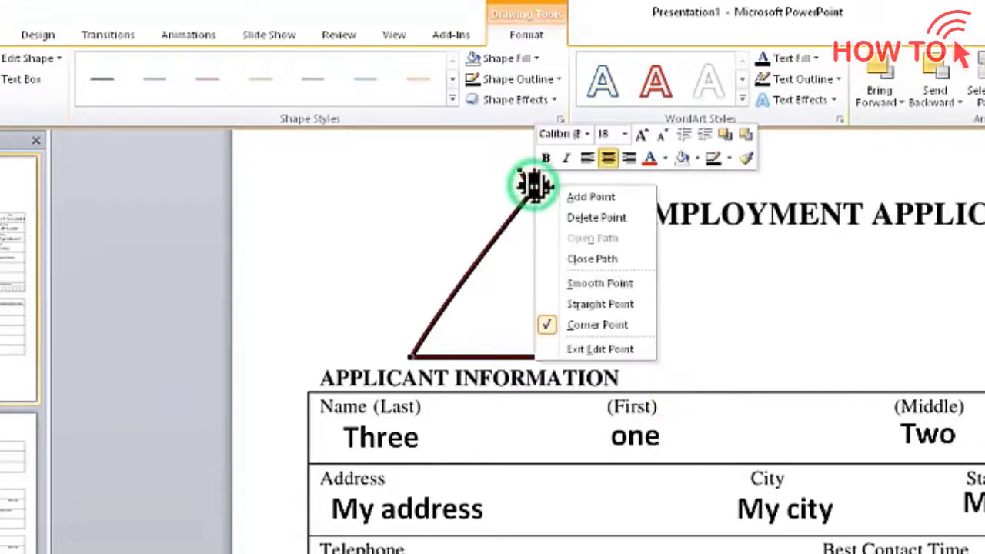
left_click(565, 215)
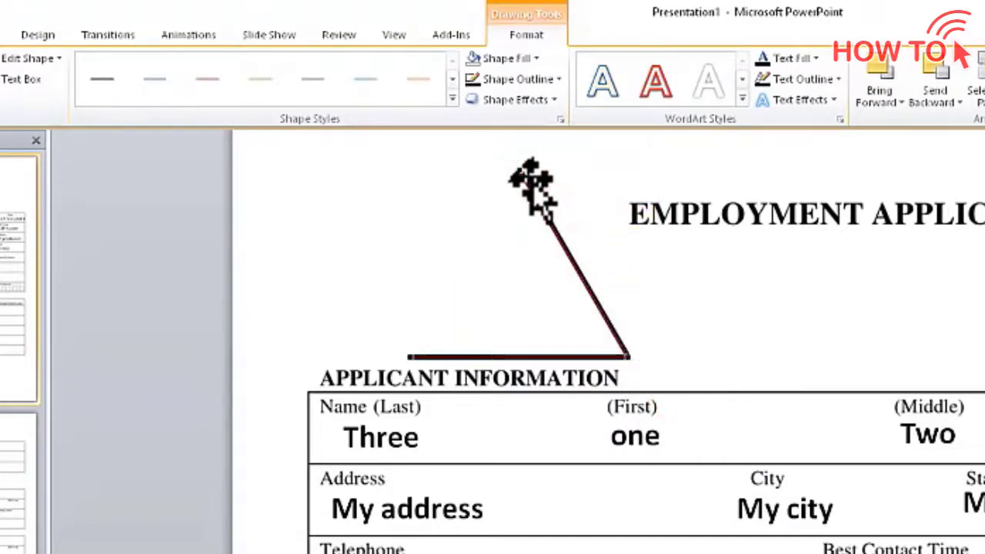
left_click_drag(522, 171, 407, 356)
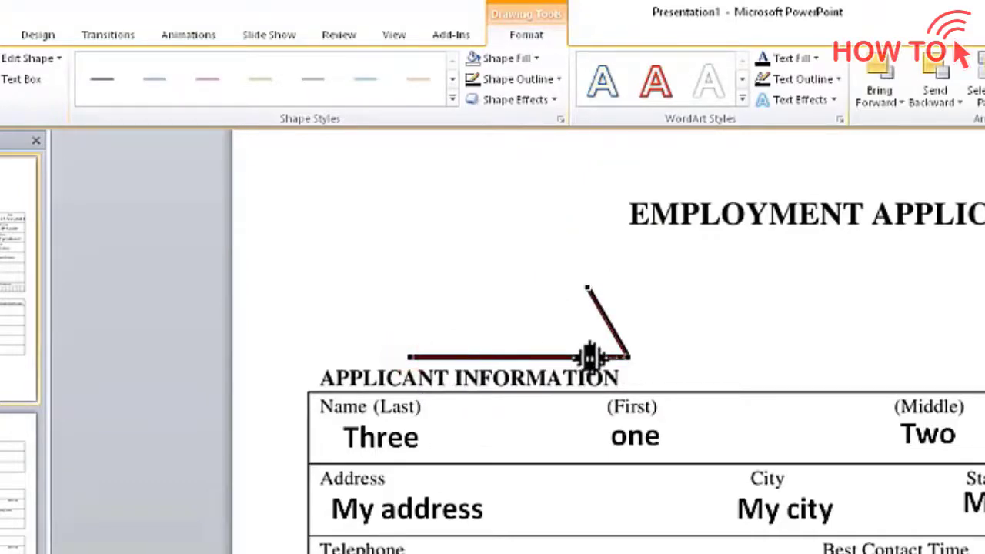
Rotate the stroke upright into a check mark on the Full-Time box and reselect it
left_click(345, 320)
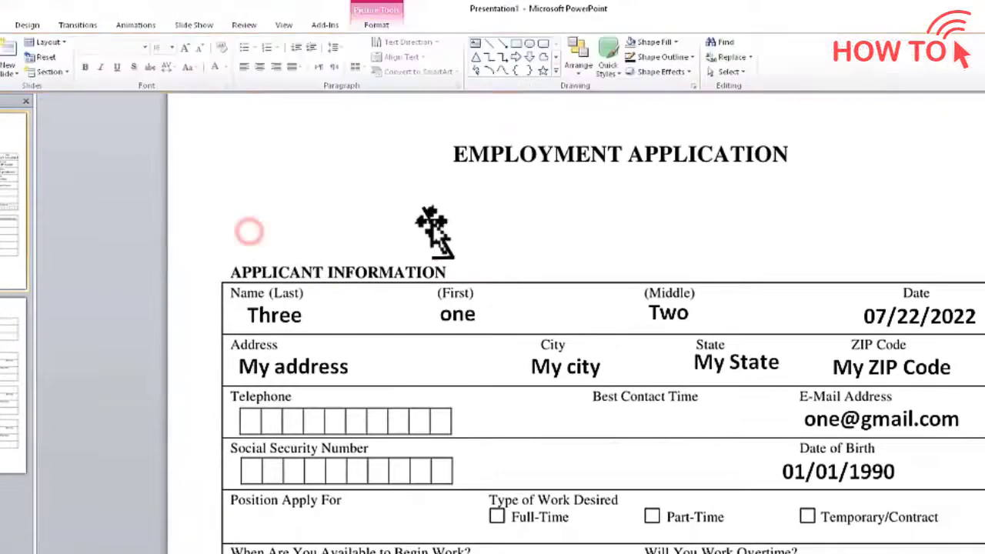
left_click(434, 230)
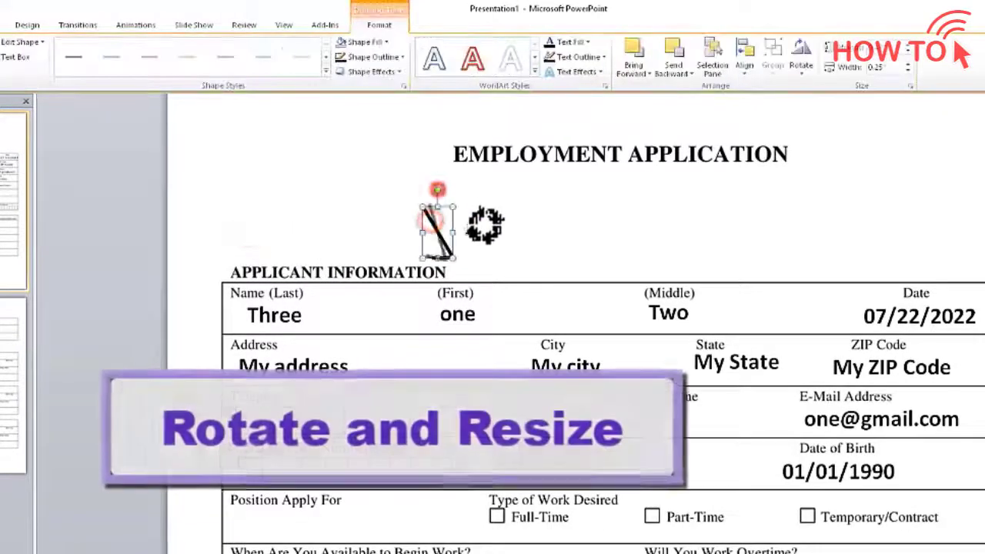
left_click_drag(490, 231, 499, 505)
left_click(479, 244)
left_click(419, 241)
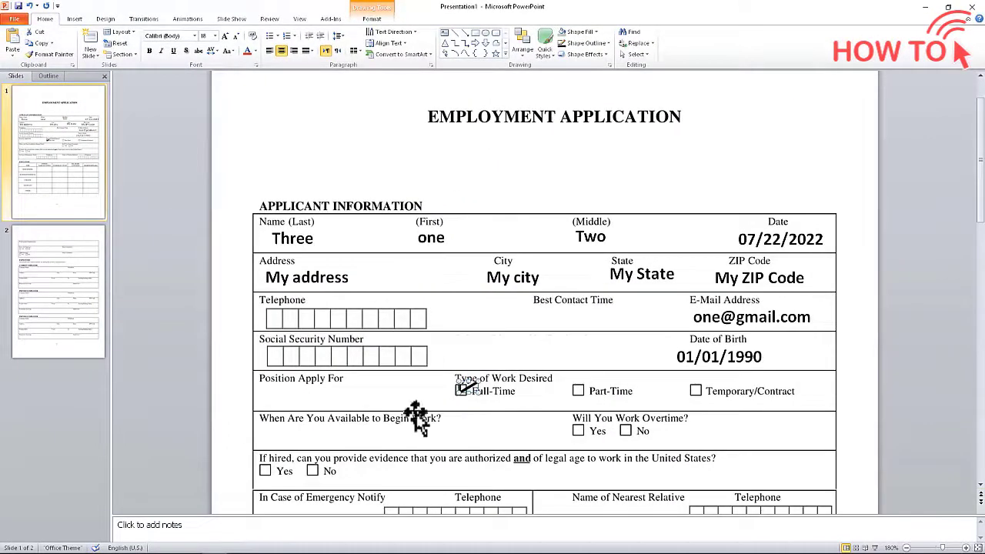
left_click(422, 394)
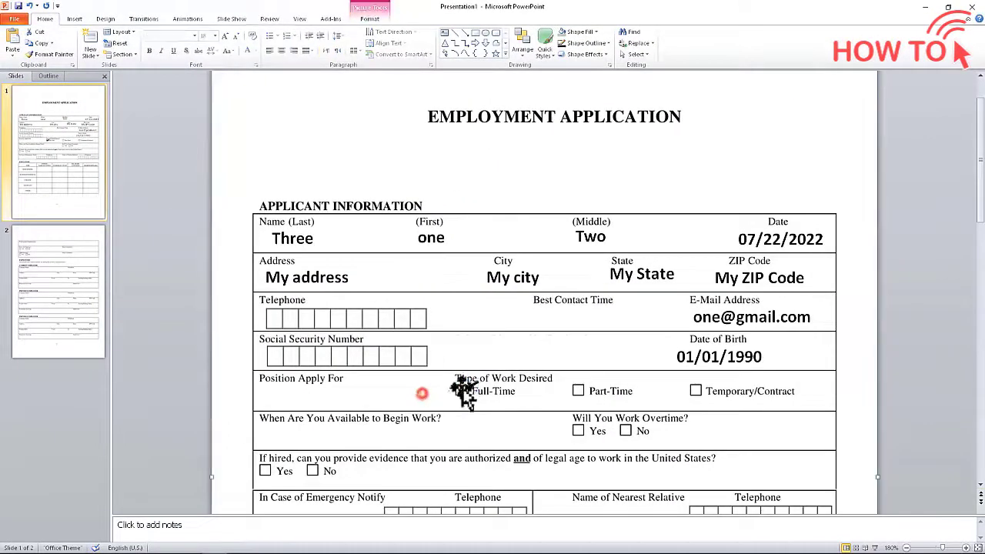
left_click(464, 390)
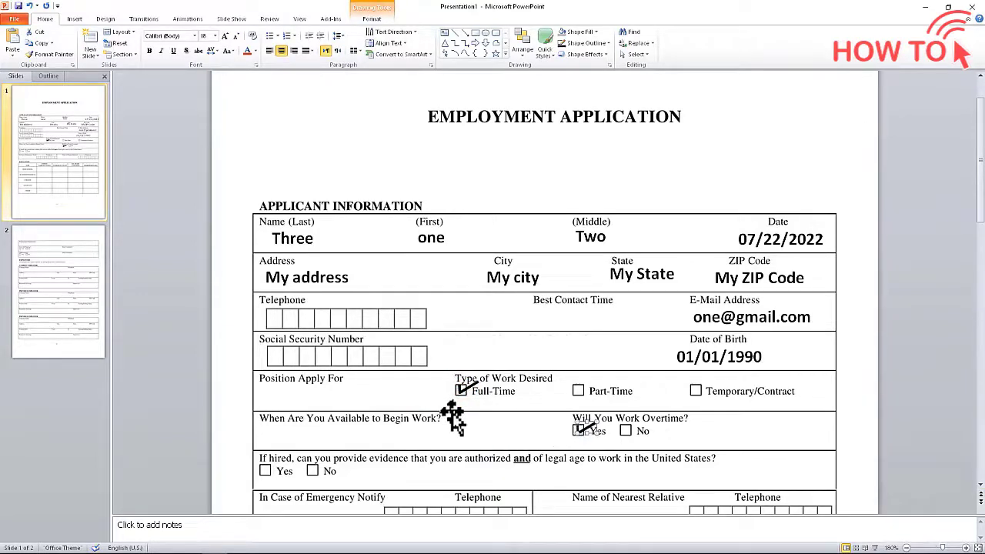
left_click_drag(483, 420, 369, 464)
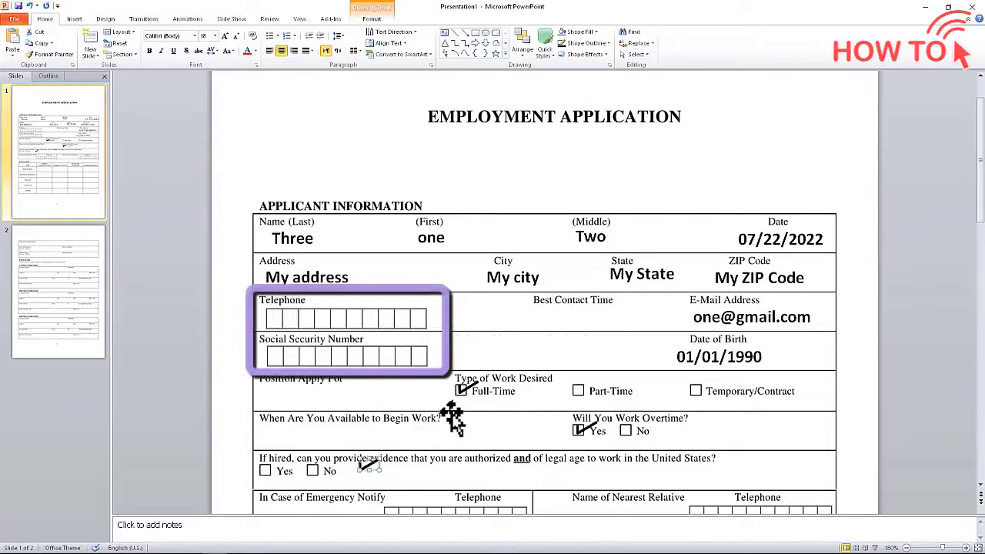
left_click(274, 317)
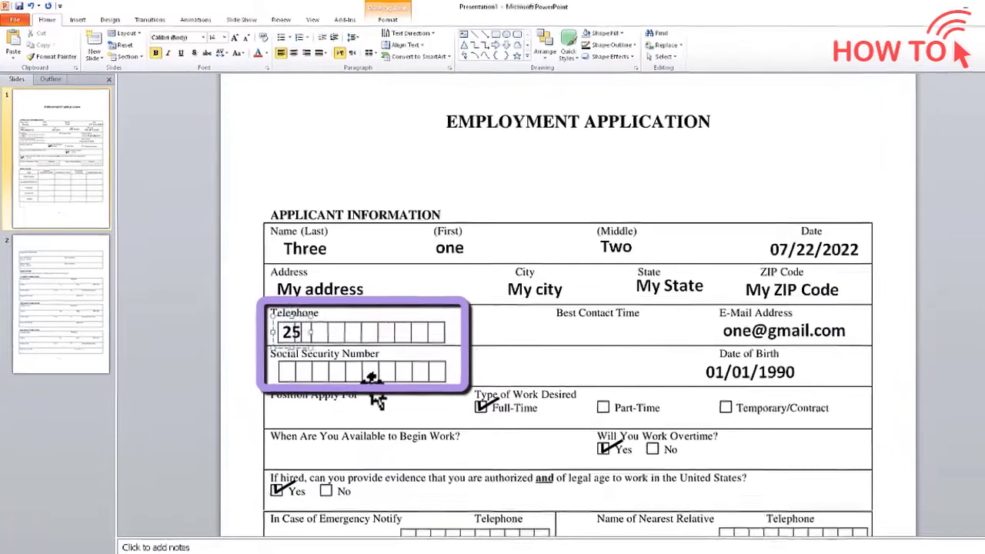
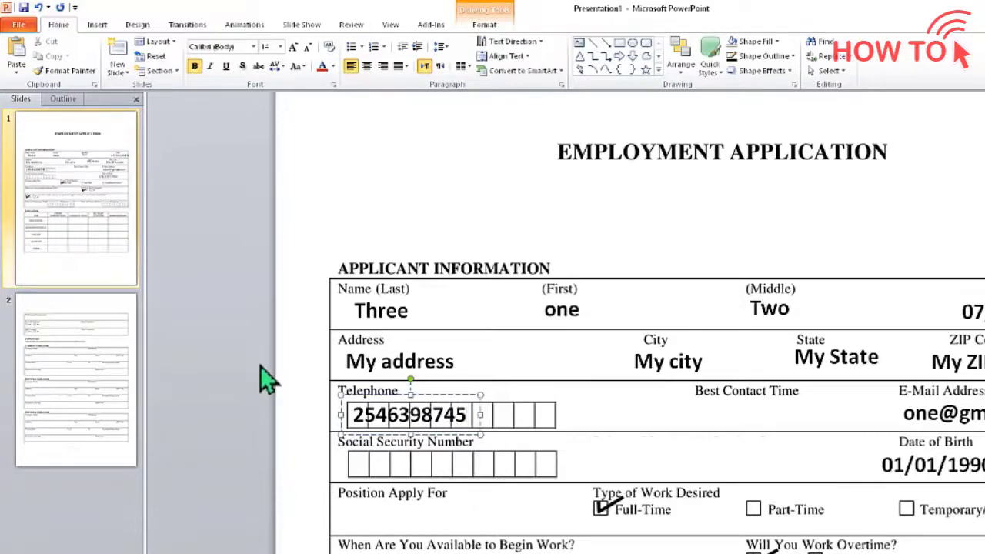
Set the telephone digits' character spacing to Expanded, by 5 pt
left_click(278, 67)
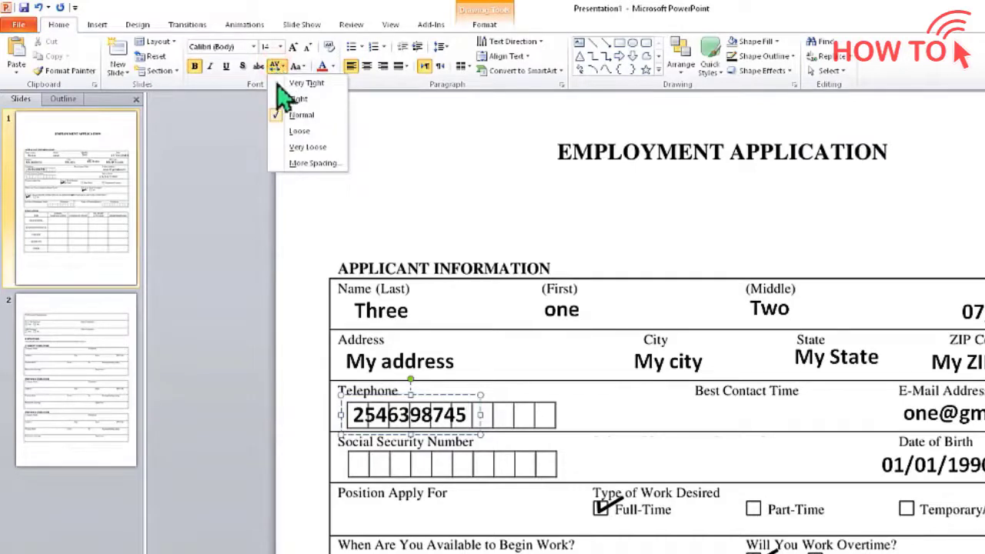
left_click(304, 163)
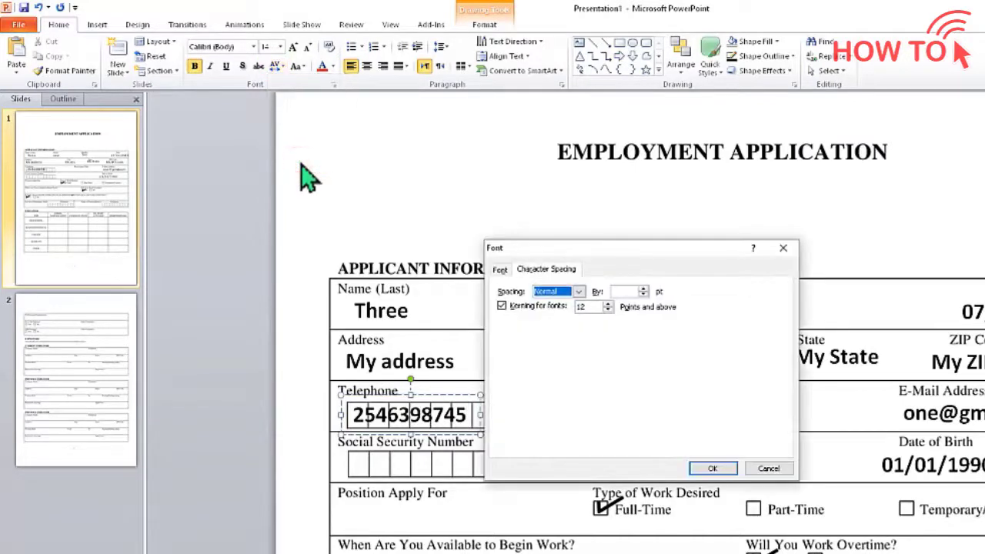
left_click_drag(633, 248, 674, 169)
left_click(618, 212)
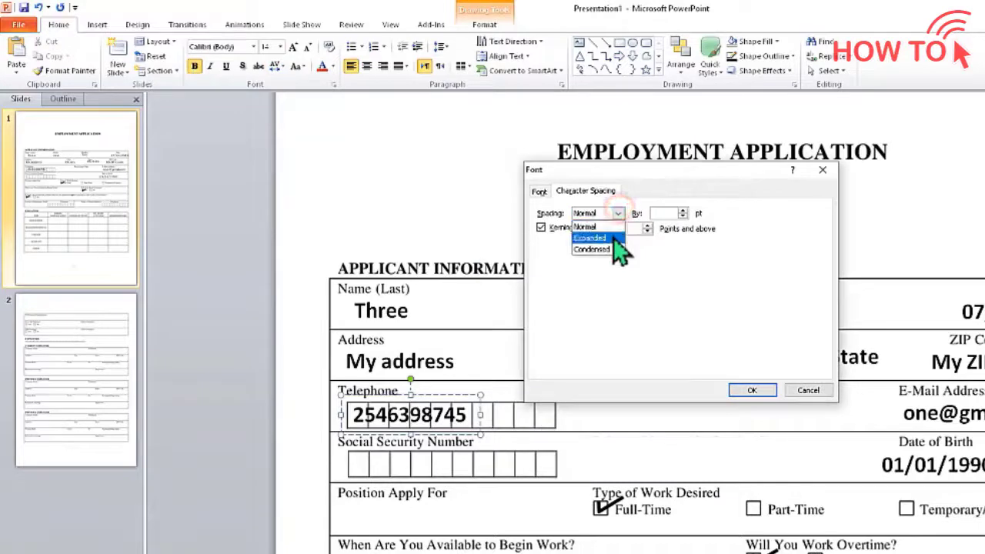
left_click(616, 239)
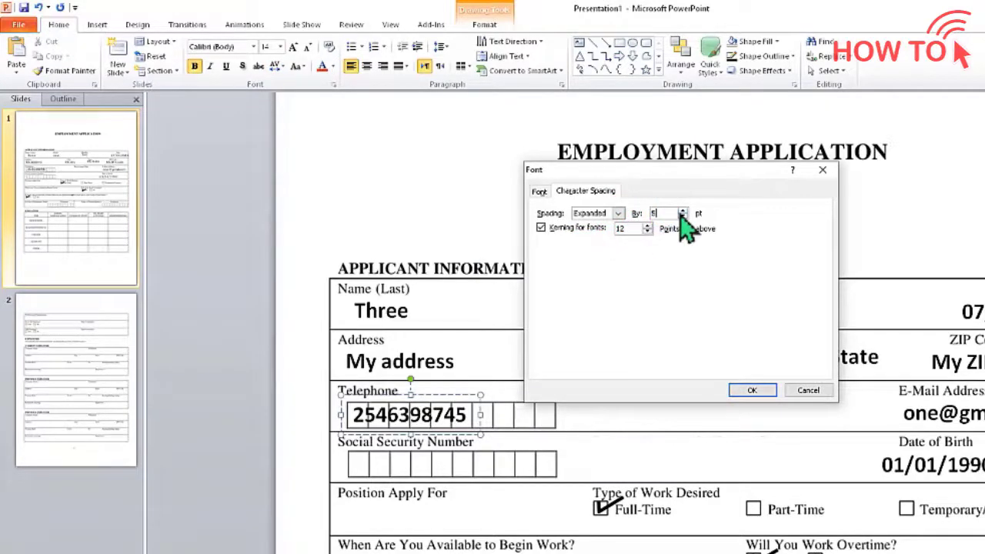
left_click(750, 390)
left_click(278, 65)
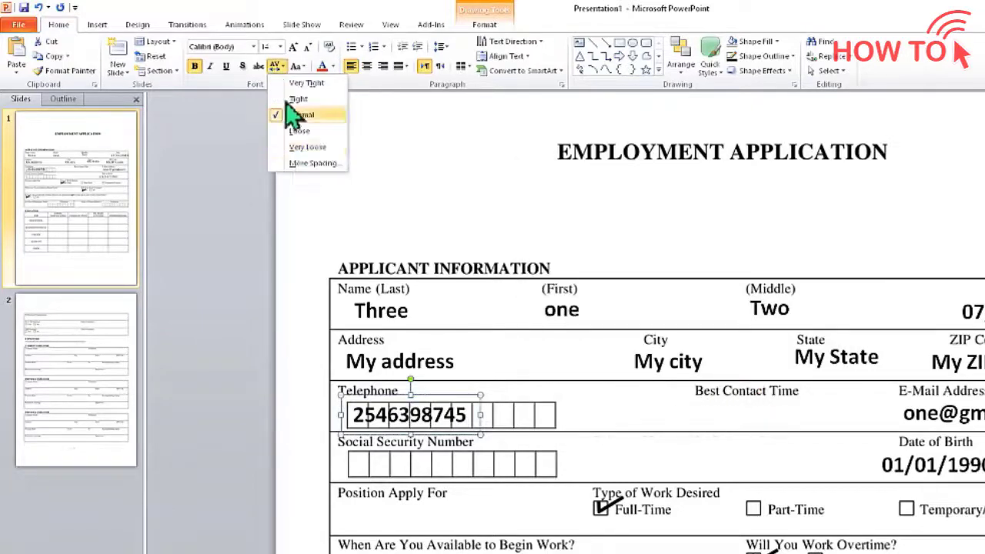
left_click(304, 162)
left_click(634, 292)
left_click(608, 315)
double_click(679, 292)
type("5")
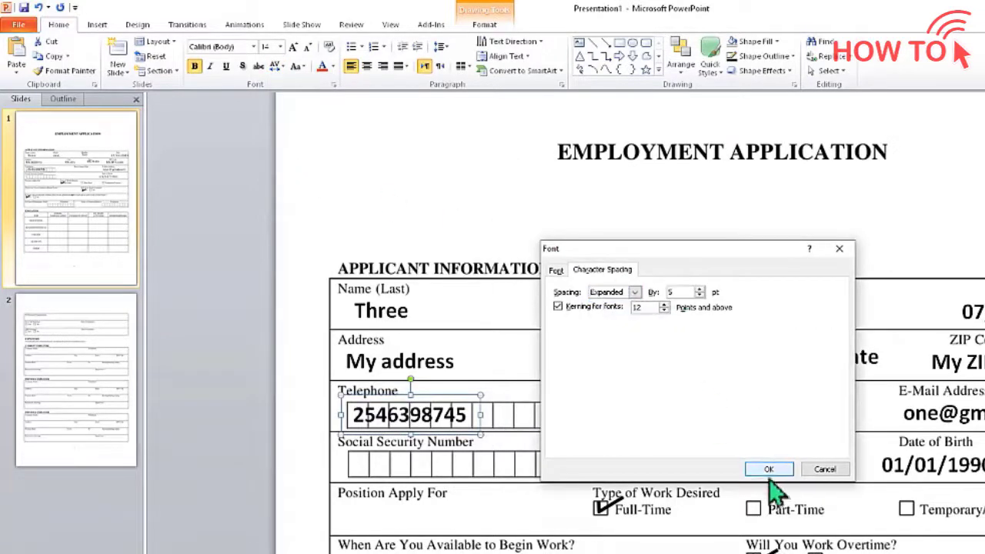
left_click(769, 469)
Try 7 pt expanded spacing, then settle on 6 pt so each digit fills a box
left_click(278, 65)
left_click(304, 161)
left_click_drag(554, 248, 650, 252)
double_click(717, 295)
type("7")
left_click(817, 472)
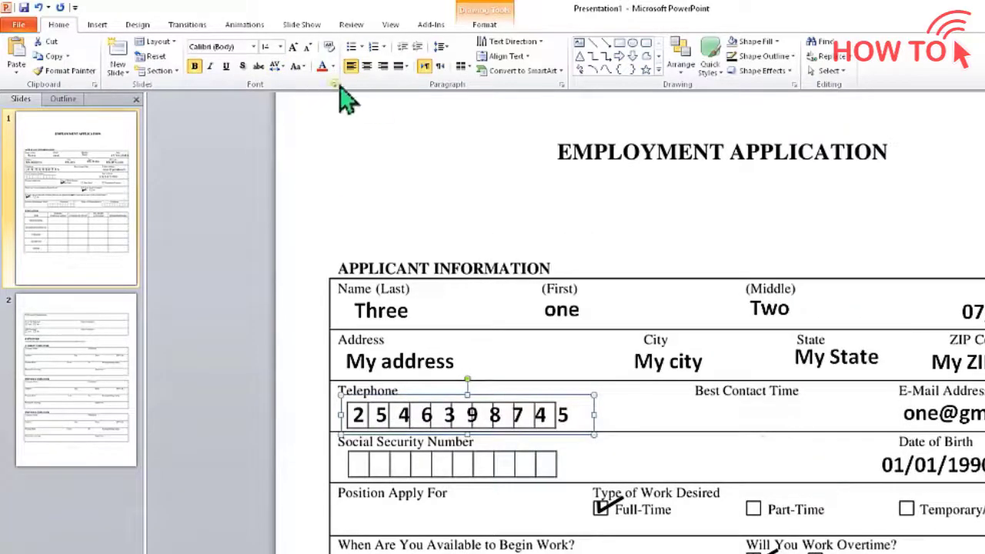
left_click(278, 65)
left_click(304, 161)
left_click_drag(585, 248, 682, 252)
double_click(719, 296)
type("6")
left_click(817, 472)
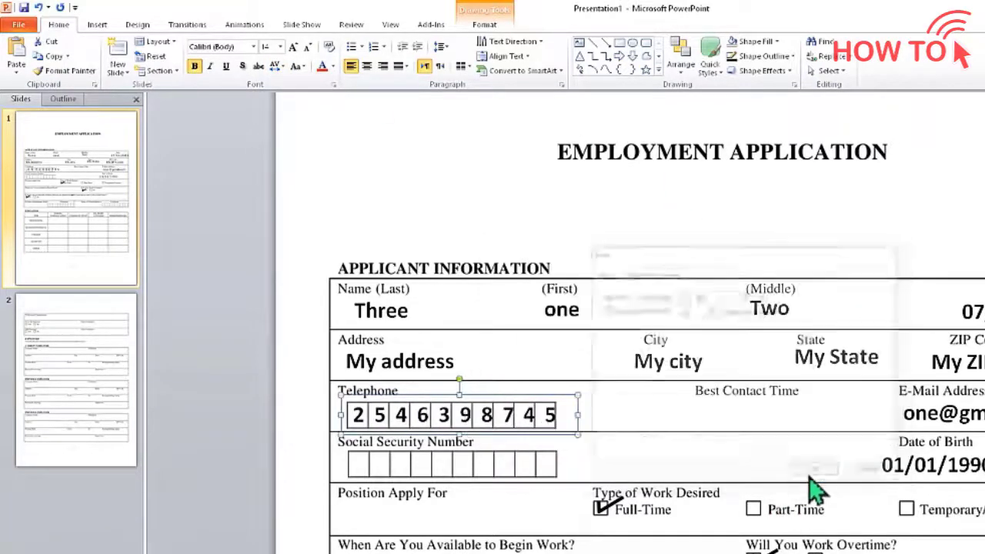
left_click(278, 66)
left_click(304, 162)
left_click(712, 469)
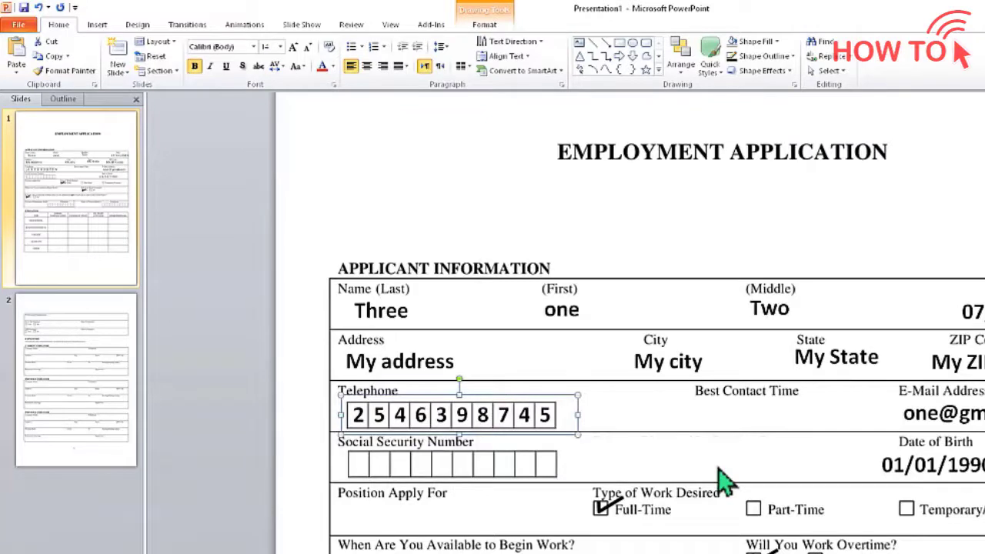
Duplicate the spaced telephone box into the Social Security row and replace its digits with 123456789
key("ctrl+c")
key("ctrl+v")
key("Down")
key("Down")
key("Down")
key("Down")
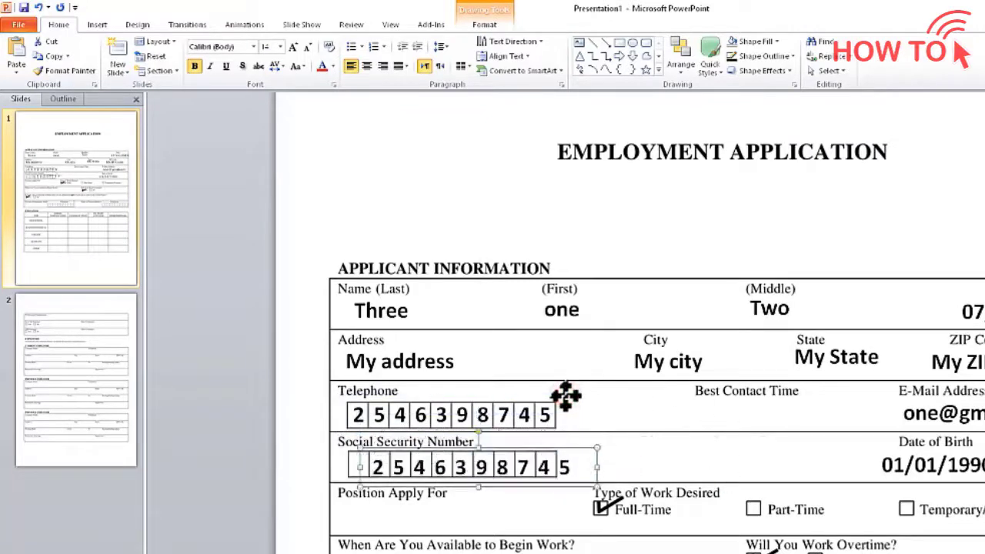
key("Left")
key("Left")
key("Left")
left_click(551, 466)
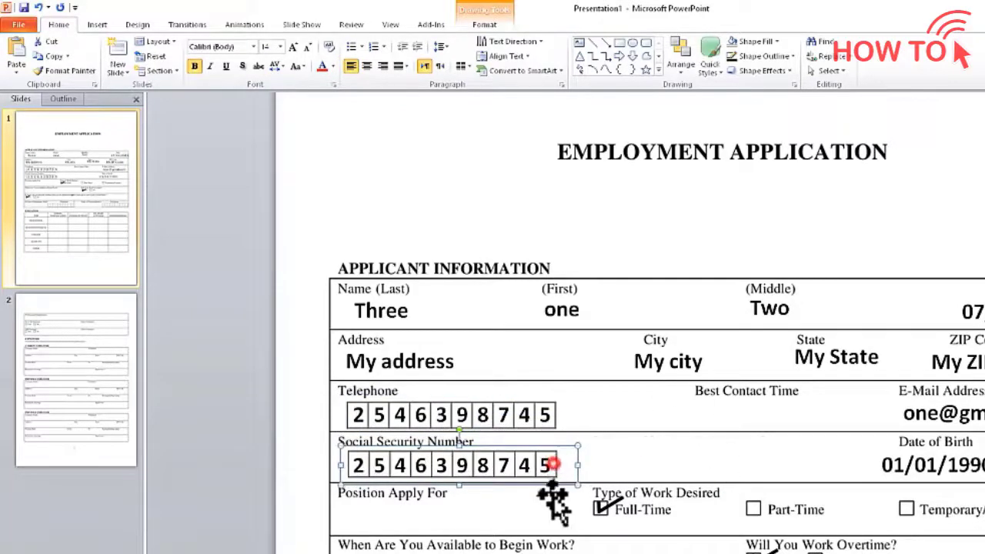
key("BackSpace")
key("BackSpace")
key("BackSpace")
key("BackSpace")
key("BackSpace")
key("BackSpace")
key("BackSpace")
key("BackSpace")
key("BackSpace")
type("123456789")
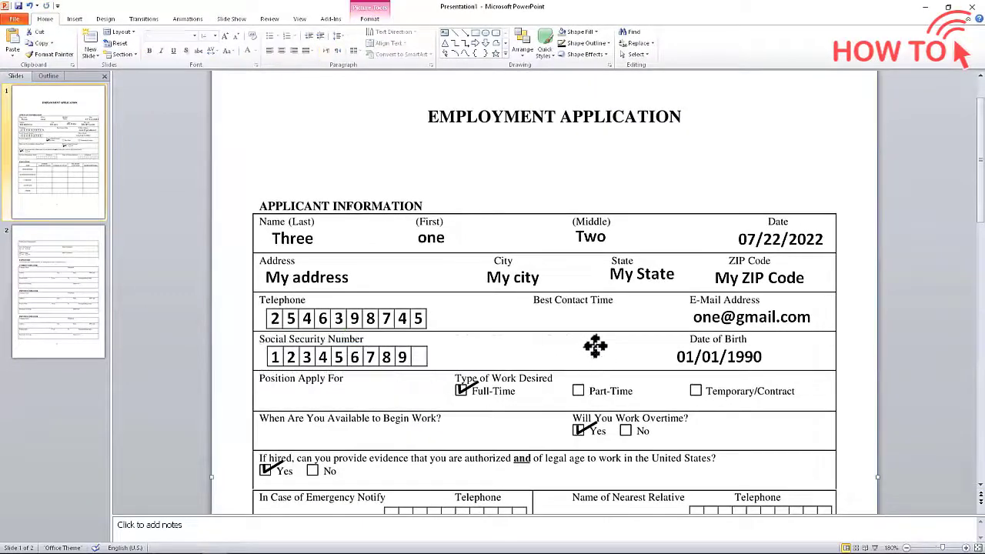
left_click(913, 508)
scroll(913, 508, "down", 1)
left_click(906, 548)
left_click(906, 548)
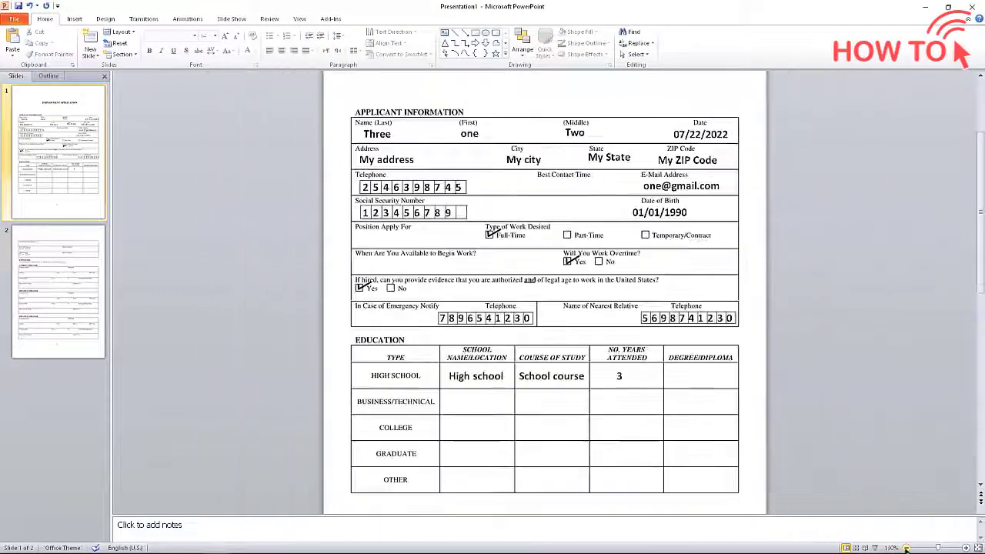
left_click(907, 548)
left_click(907, 548)
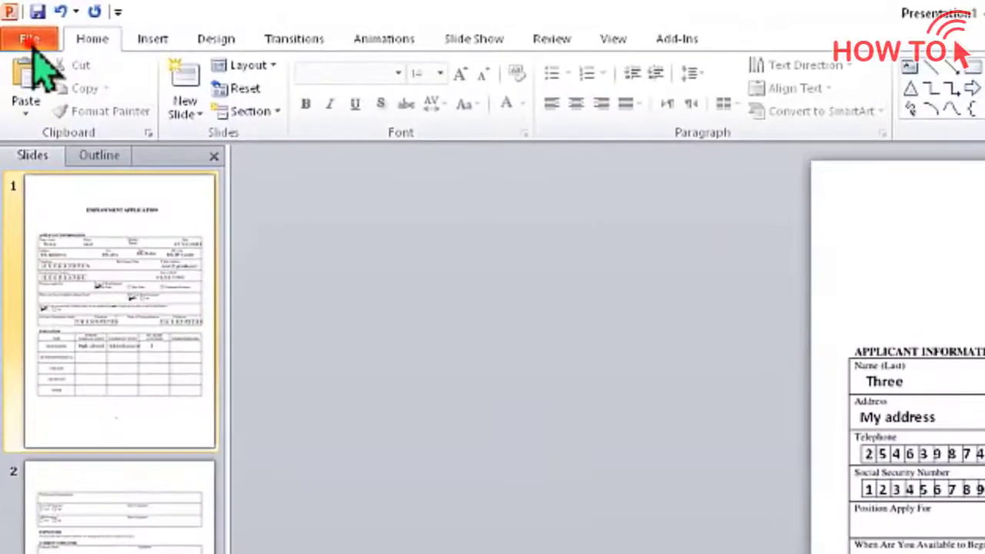
Publish the slides as a PDF on the Desktop and view it fitted to one page
left_click(14, 22)
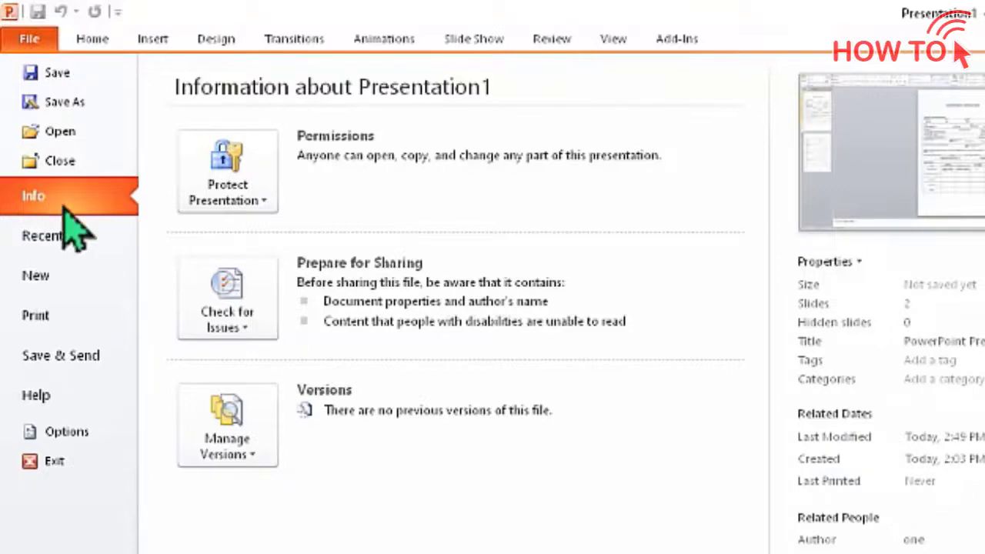
left_click(77, 355)
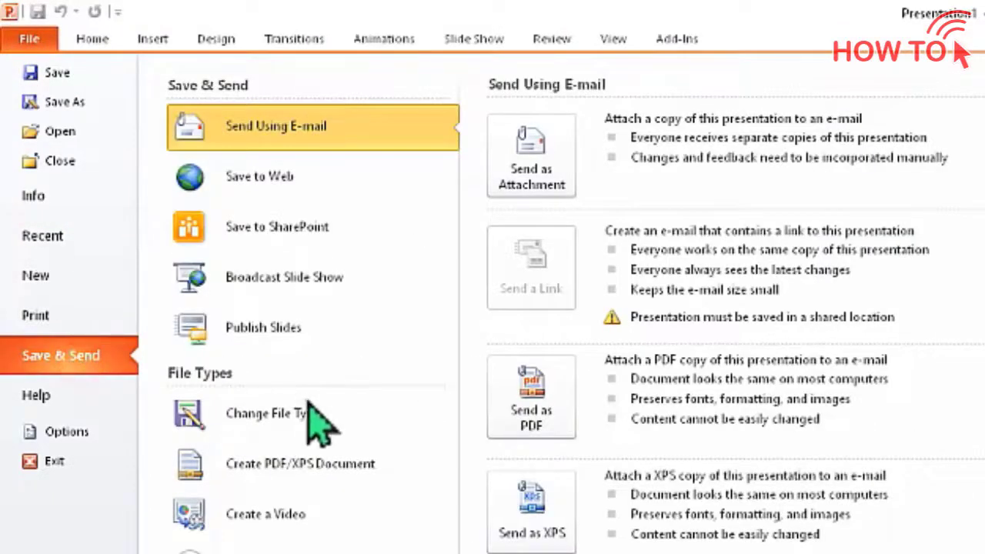
left_click(406, 468)
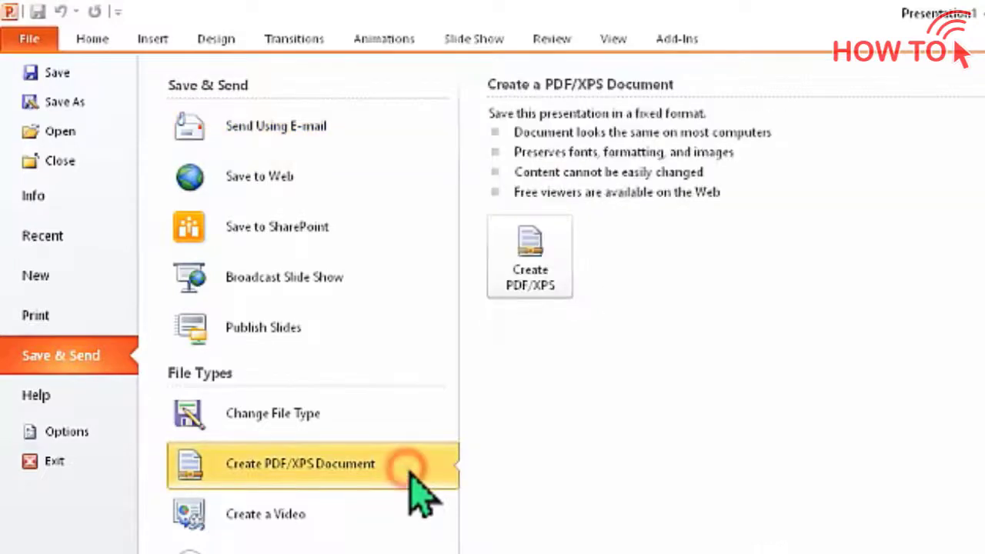
left_click(562, 270)
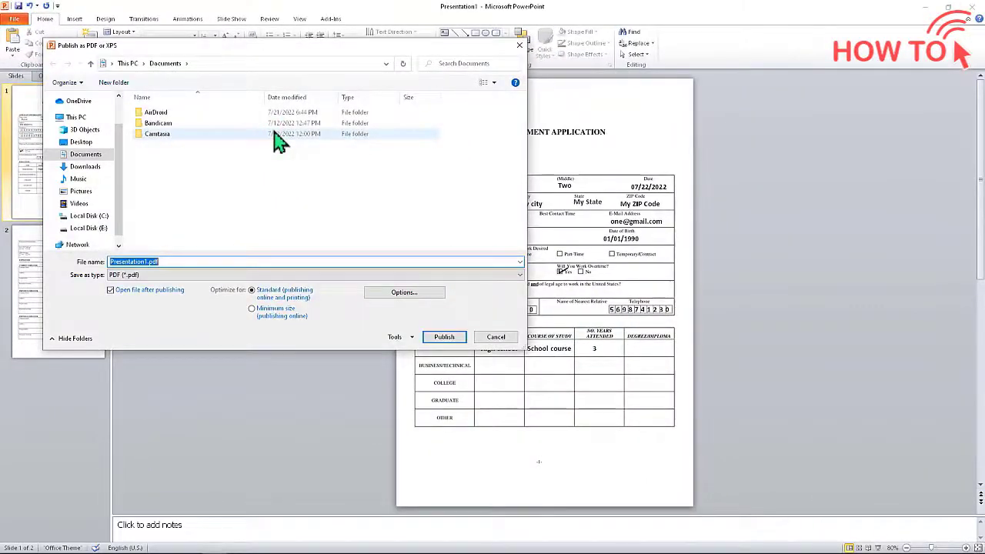
left_click(81, 144)
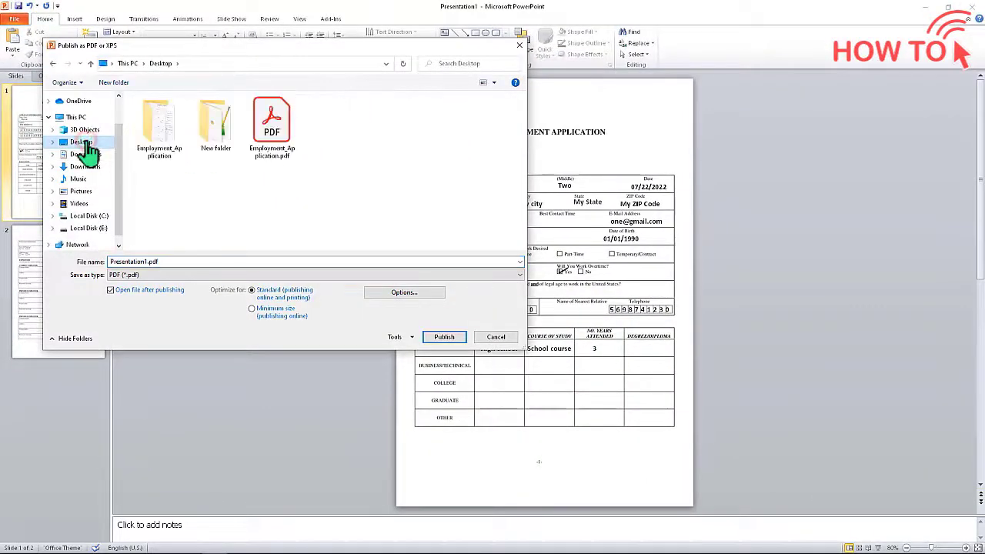
left_click(449, 337)
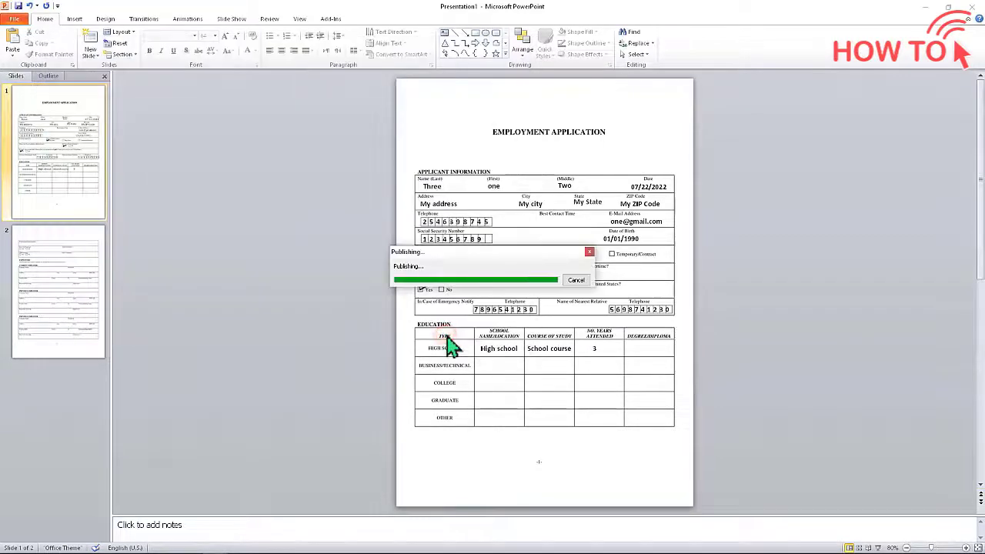
double_click(59, 498)
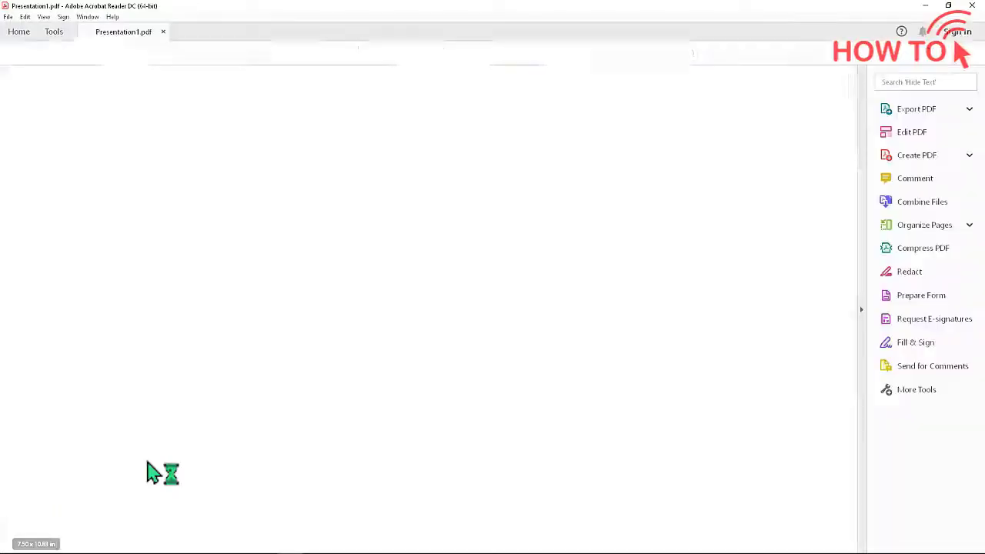
left_click(517, 54)
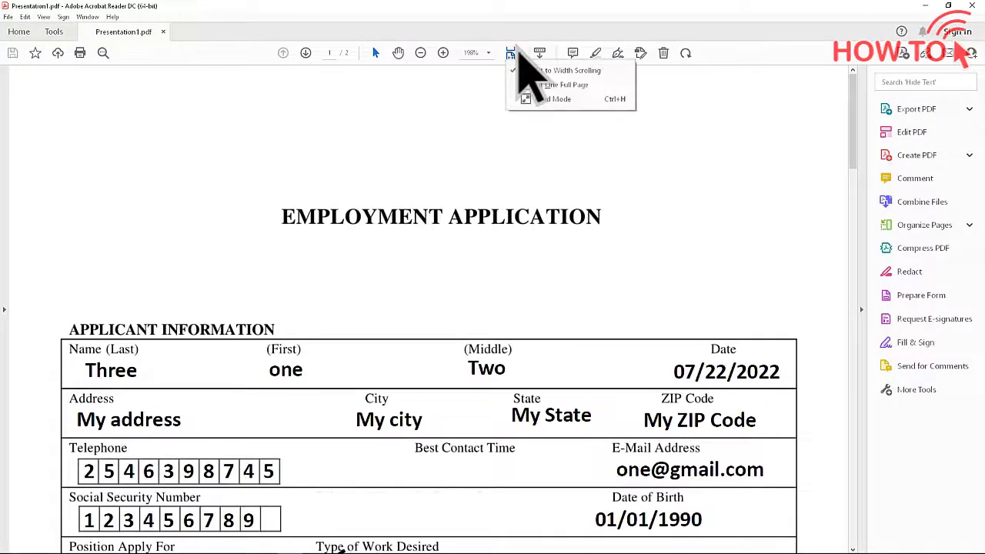
left_click(538, 84)
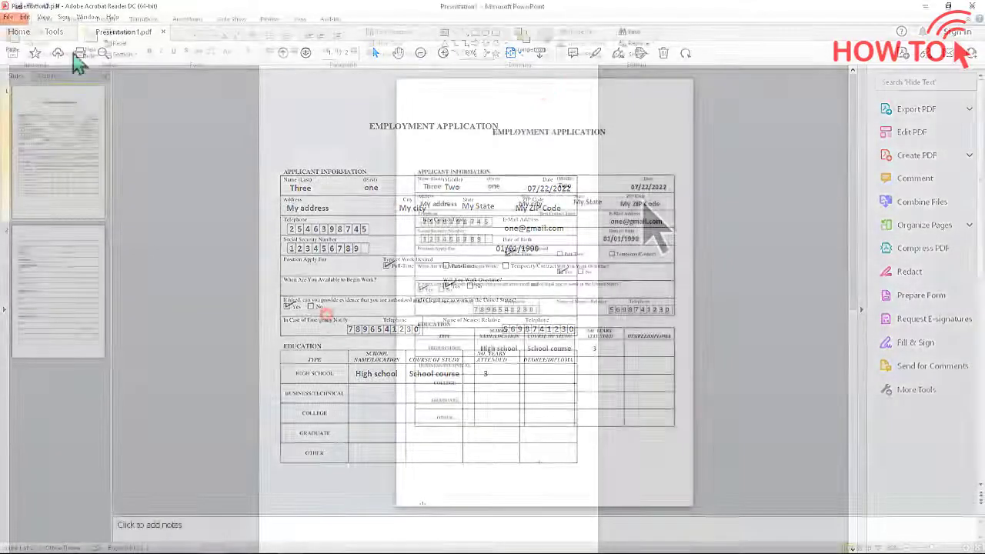
Begin saving the presentation with Save As to the Desktop
left_click(16, 20)
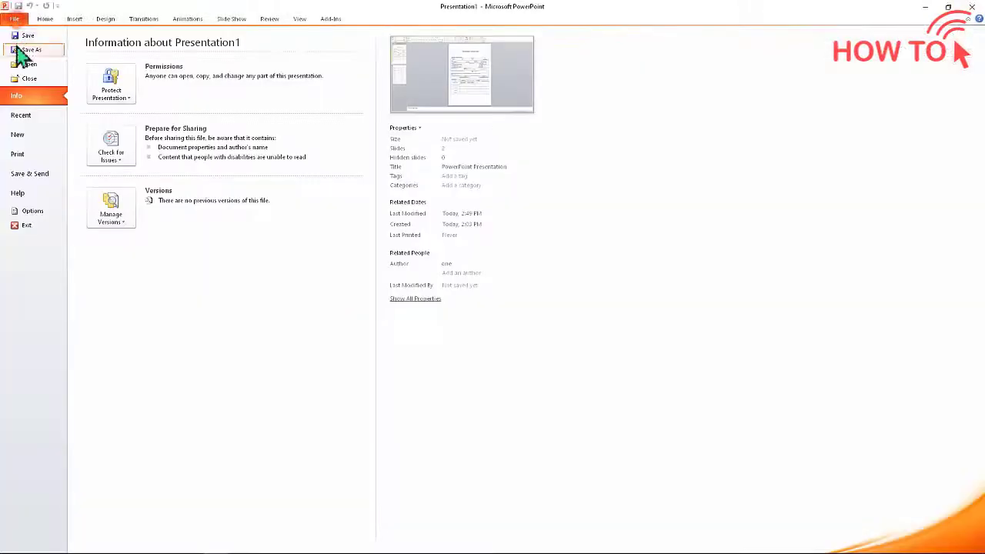
left_click(31, 49)
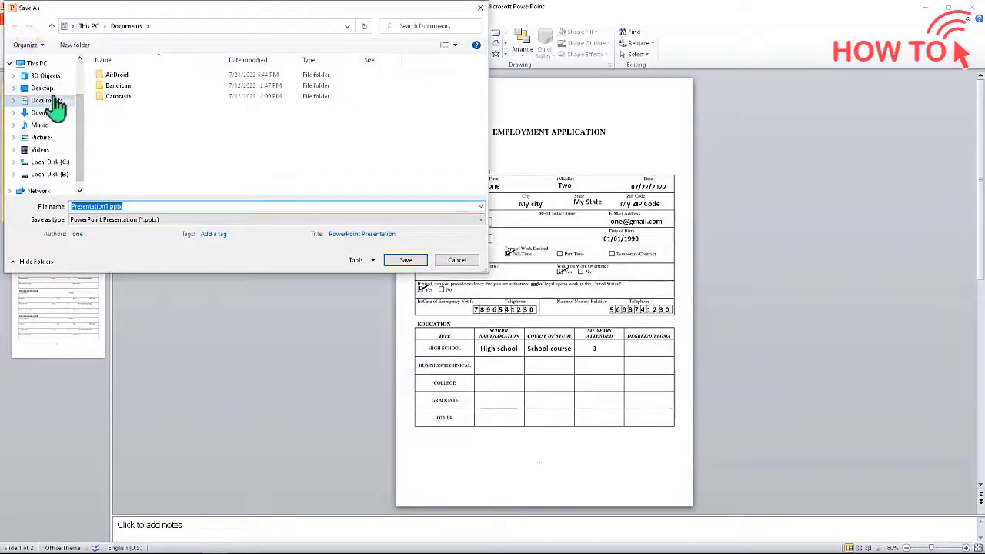
left_click(42, 89)
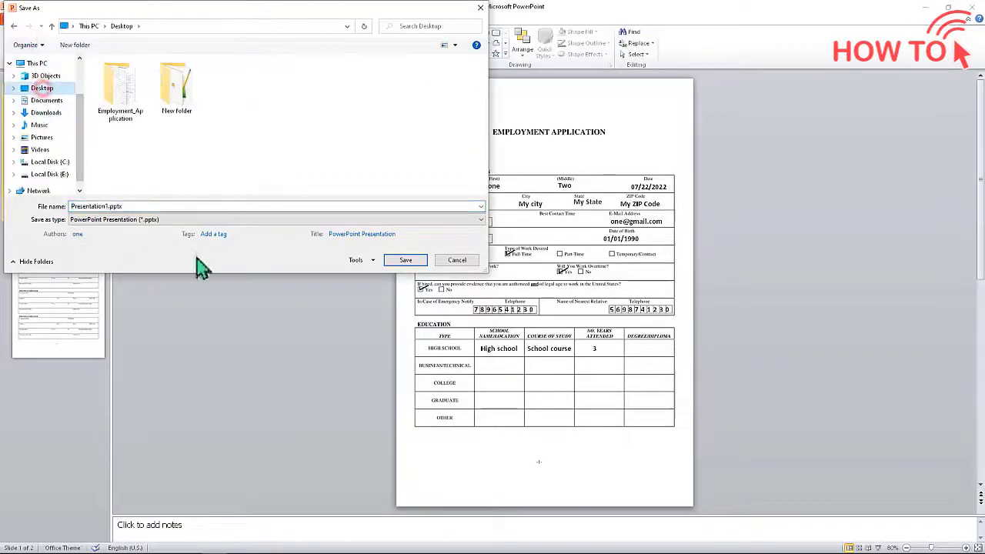